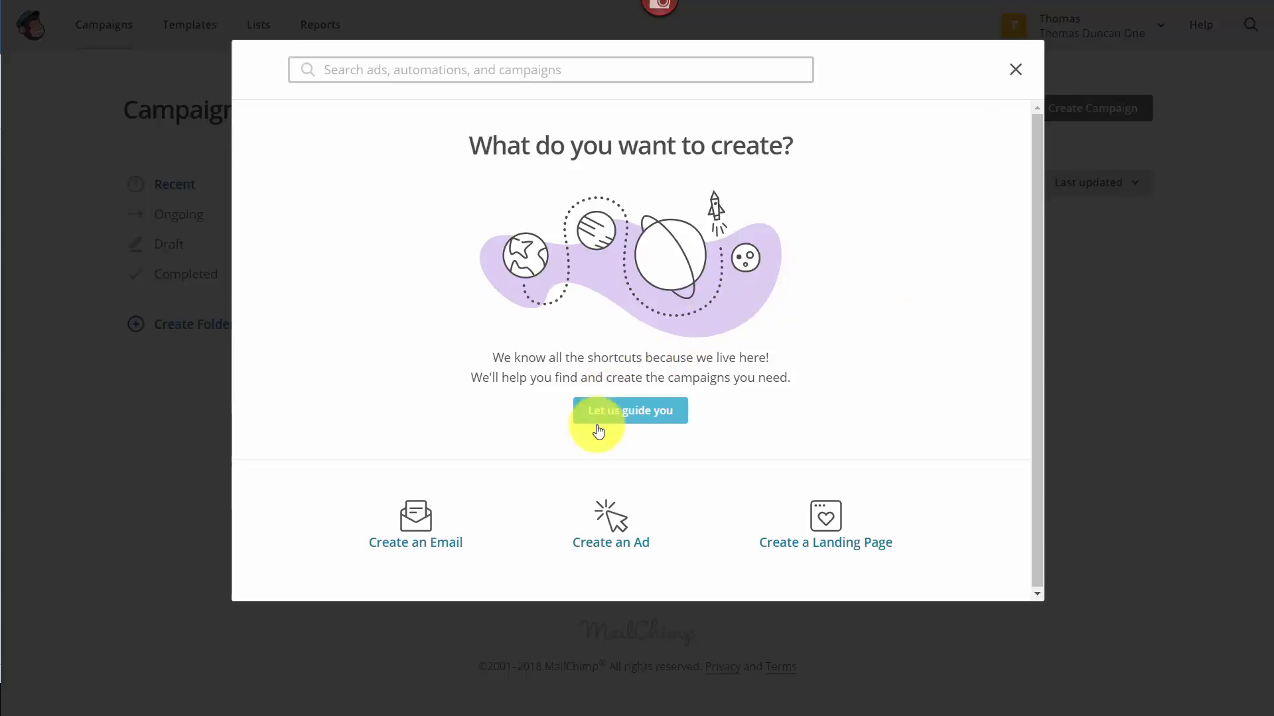
# Start a new email campaign, name it "Getting Mailchimp to Work for You", and switch to the automated email type
pyautogui.click(412, 548)
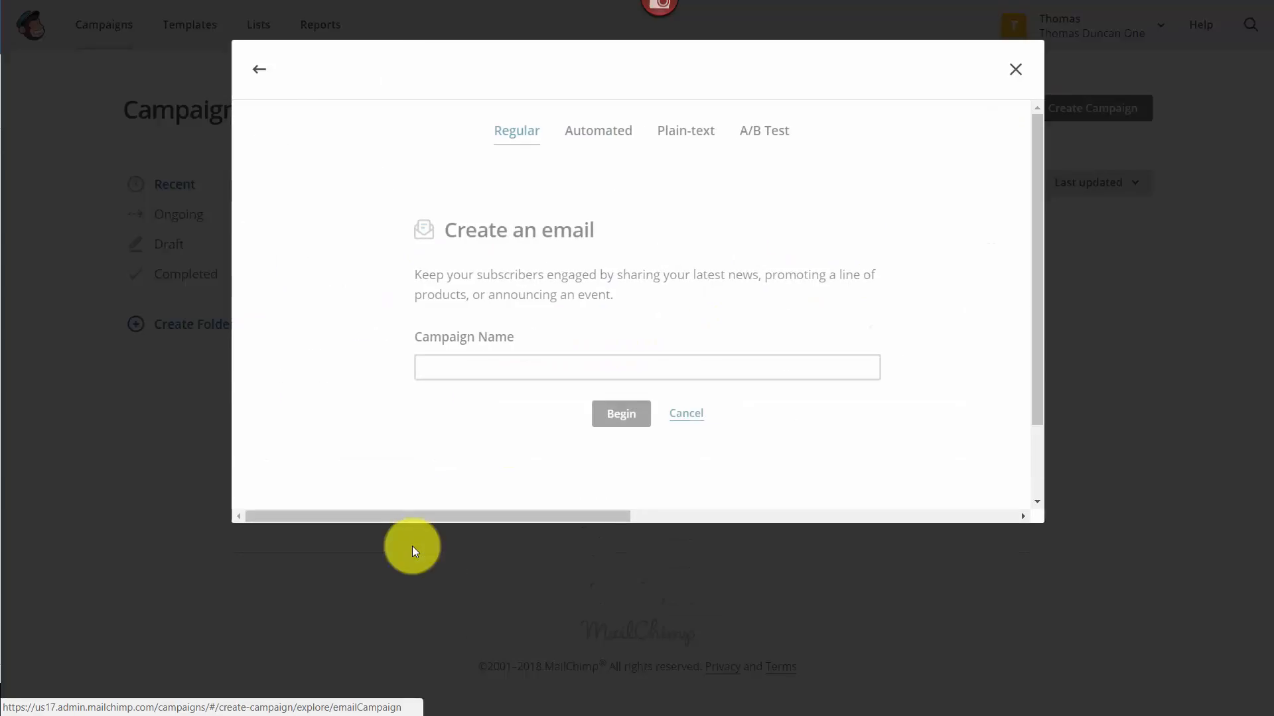
pyautogui.write('Getting Mailchimp to Work for You')
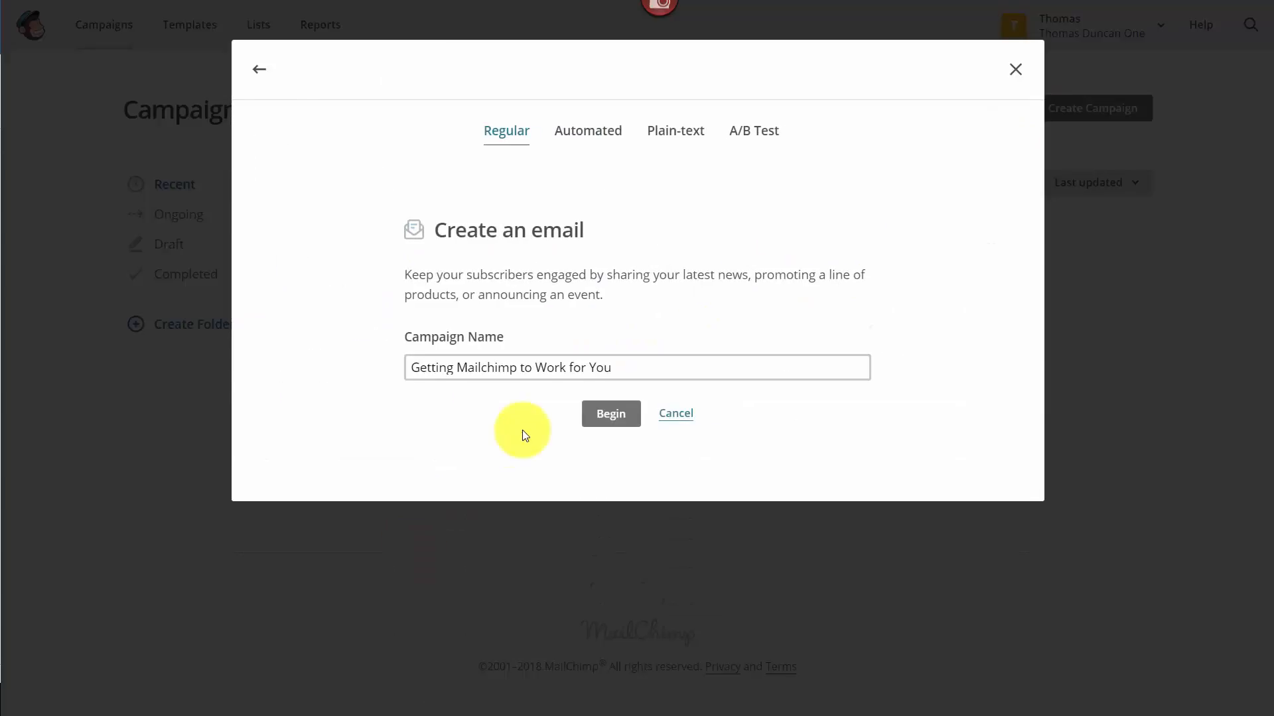
pyautogui.click(596, 138)
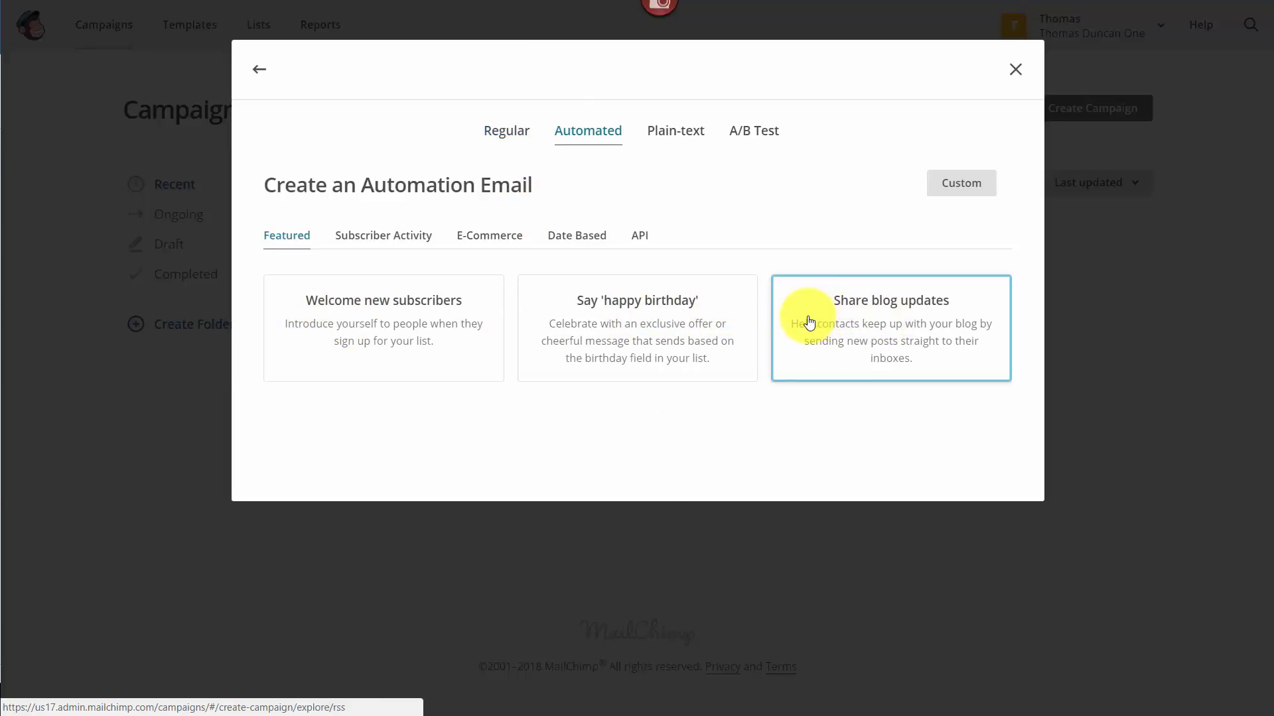
# Review the subscriber activity, e-commerce and date-based automation email options
pyautogui.click(375, 238)
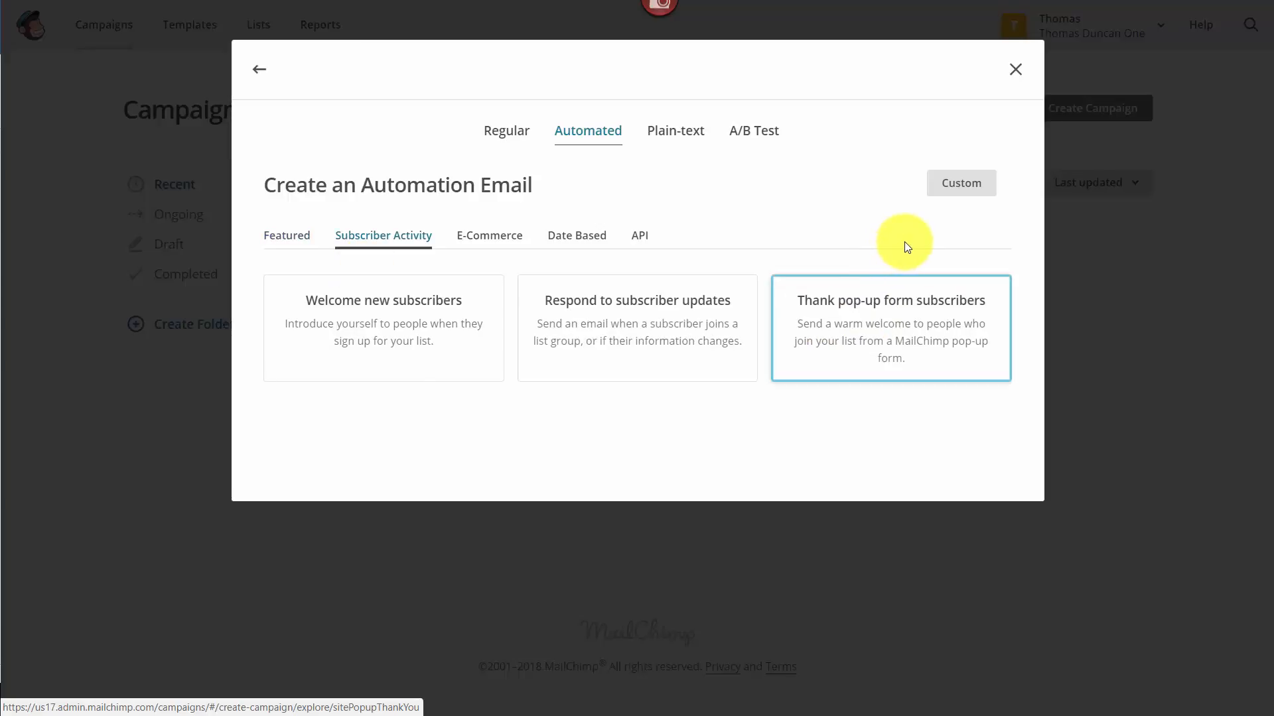
pyautogui.click(496, 242)
pyautogui.click(573, 237)
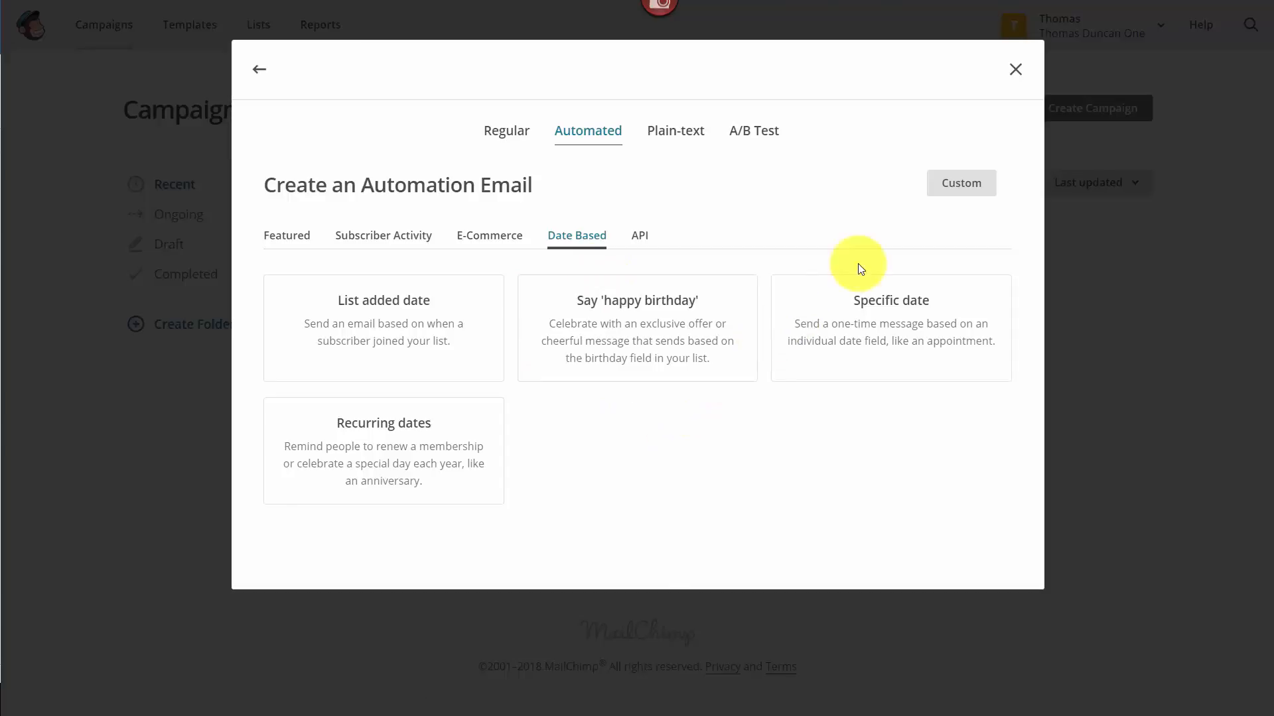
# Create a custom automation email campaign named "Onging Mailchimp Videos" that uses the account owner's subscriber list
pyautogui.click(958, 191)
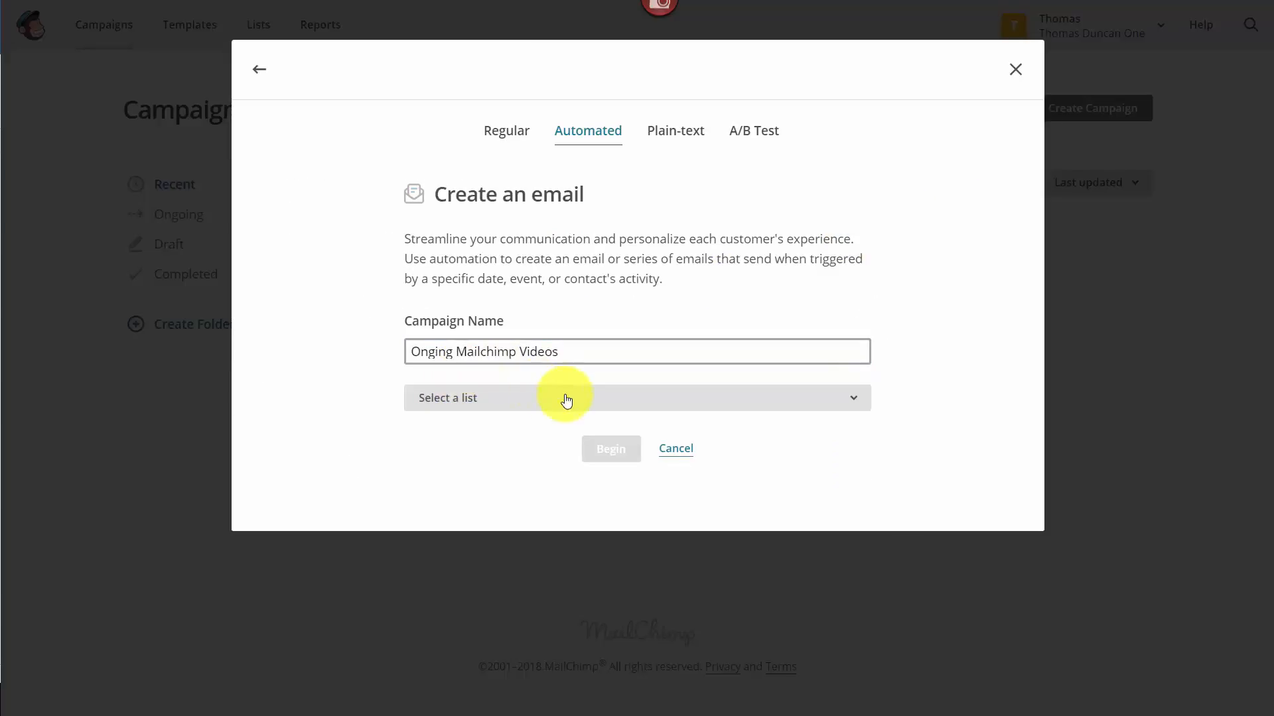
pyautogui.click(769, 404)
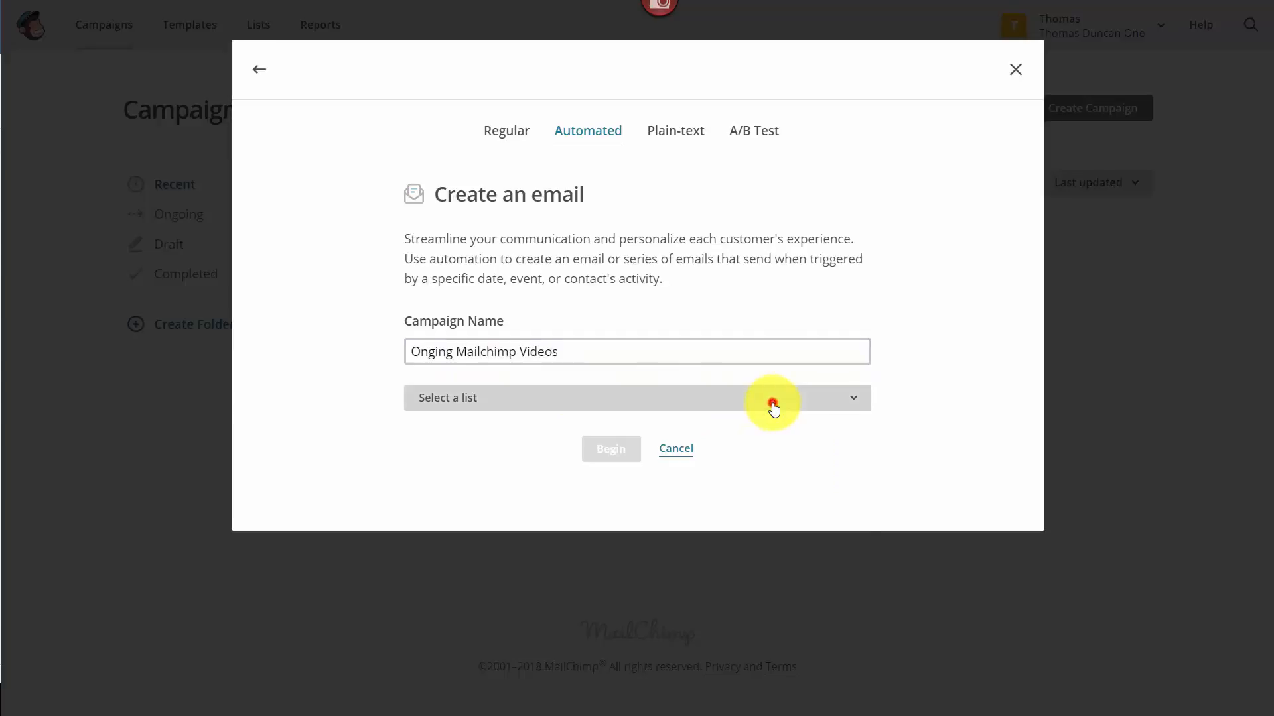
pyautogui.click(773, 406)
pyautogui.click(520, 552)
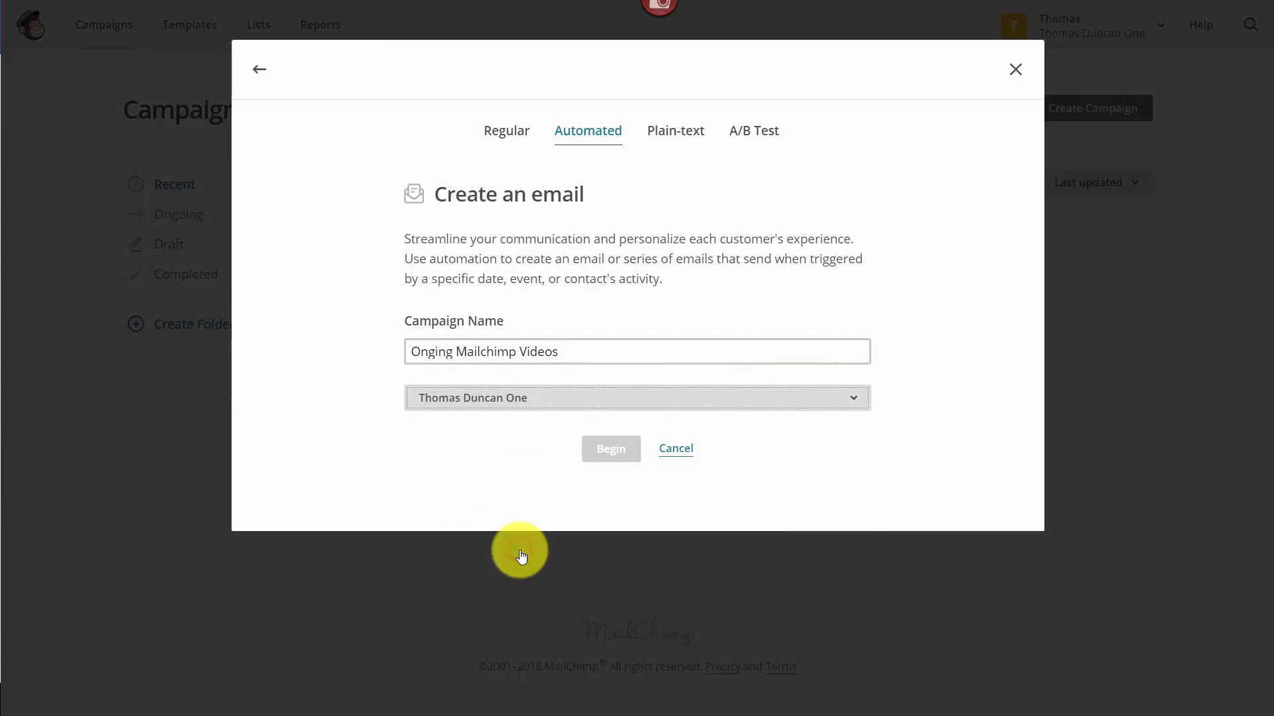
pyautogui.click(608, 451)
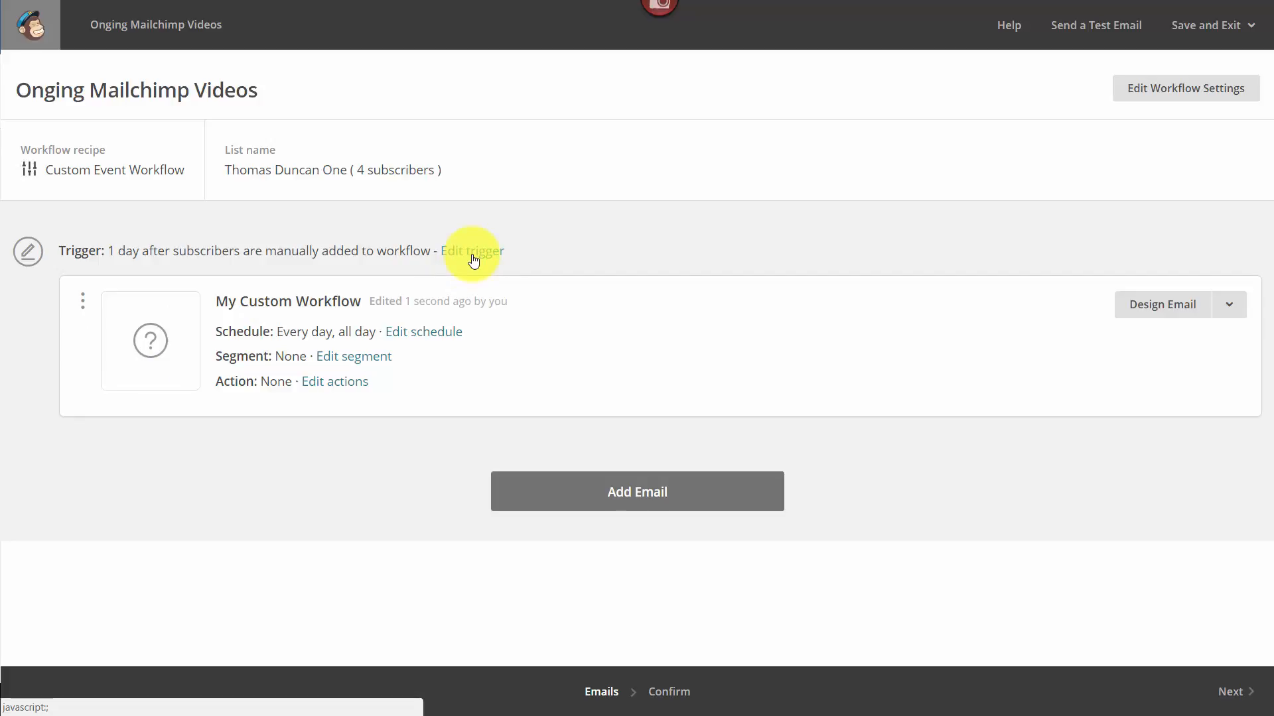
# Change the workflow trigger to list signup, also triggering when subscribers are imported, and update the trigger
pyautogui.click(149, 243)
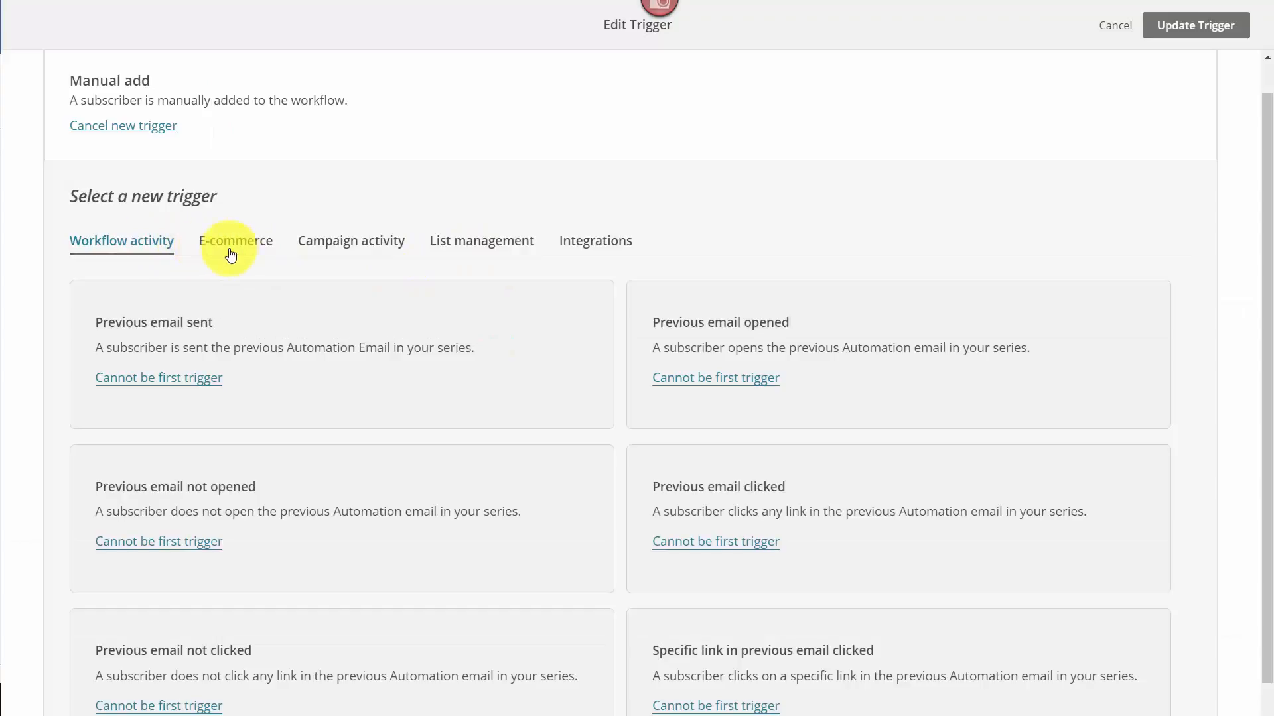
pyautogui.click(464, 245)
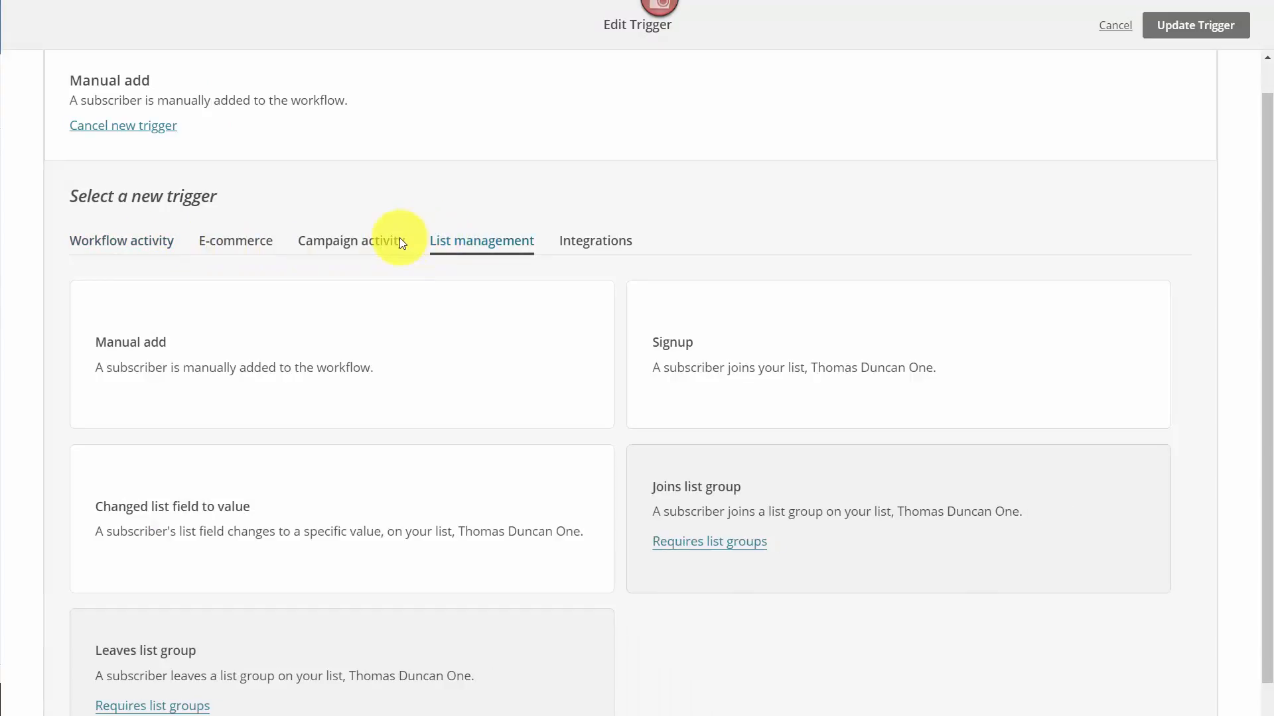
pyautogui.click(685, 352)
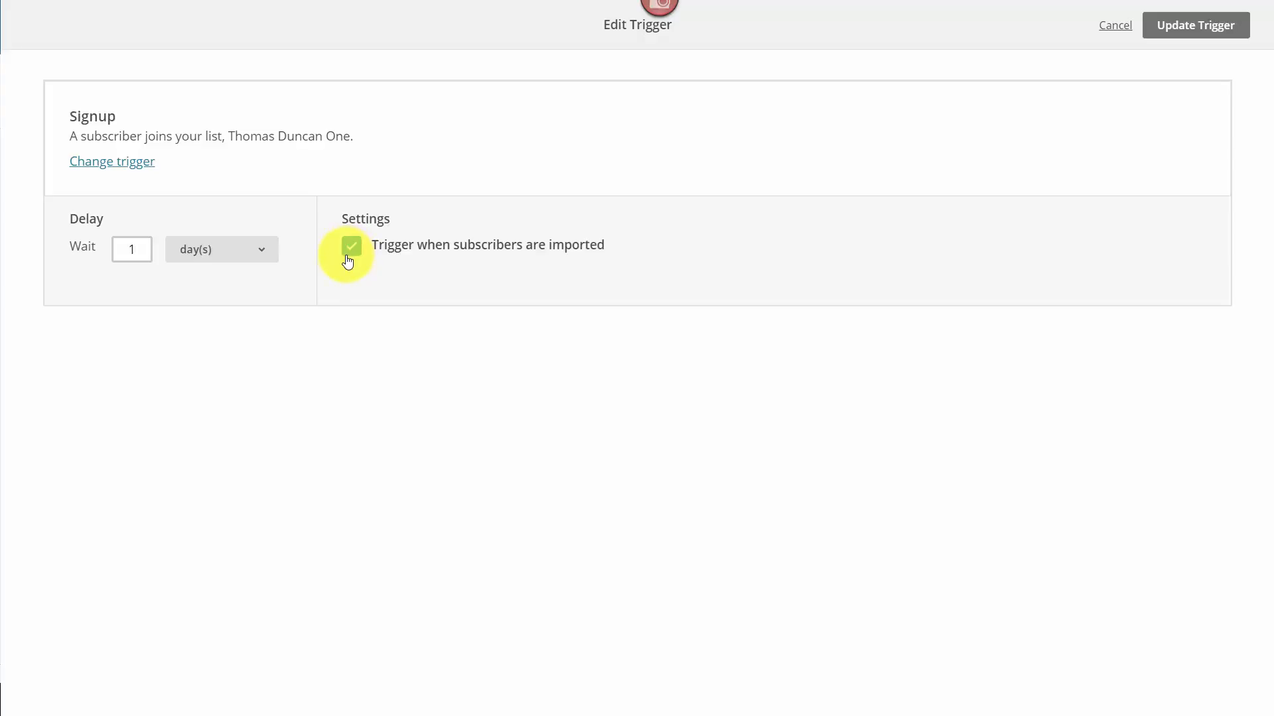
pyautogui.click(1209, 36)
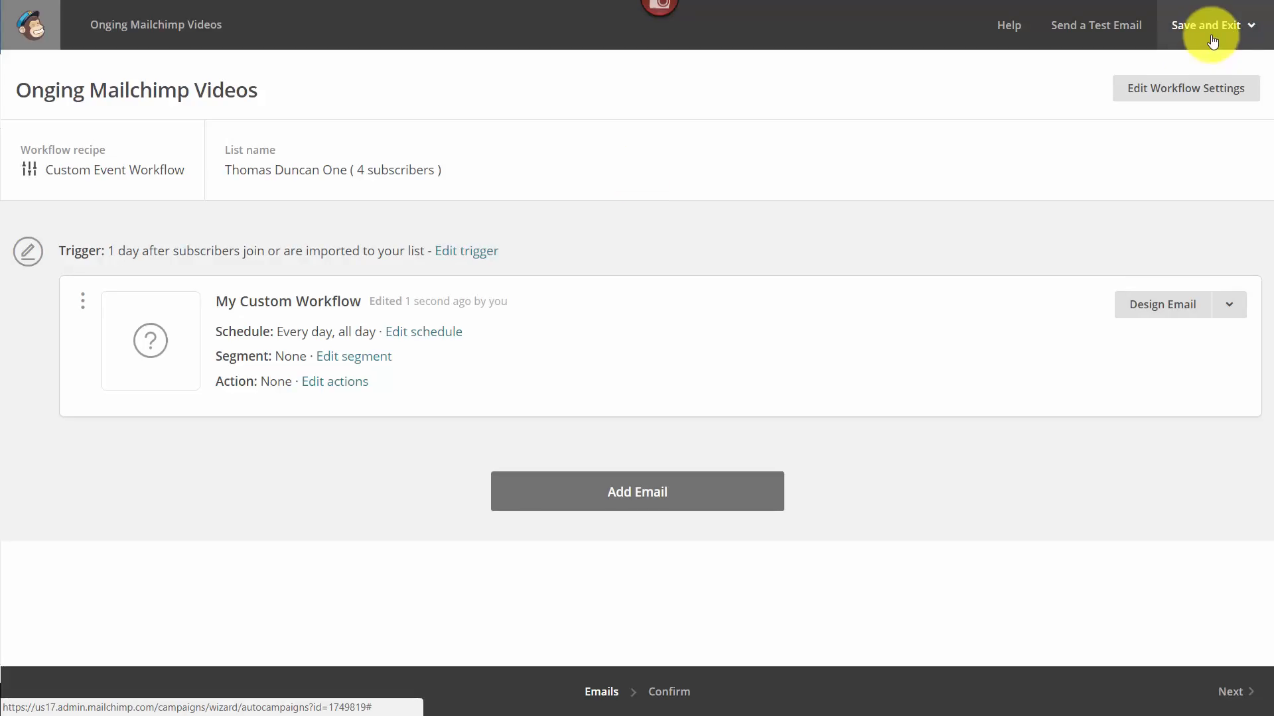
# Start designing the first workflow email, naming it "Mailchimp Videos" and choosing the Simple Text layout
pyautogui.click(1143, 306)
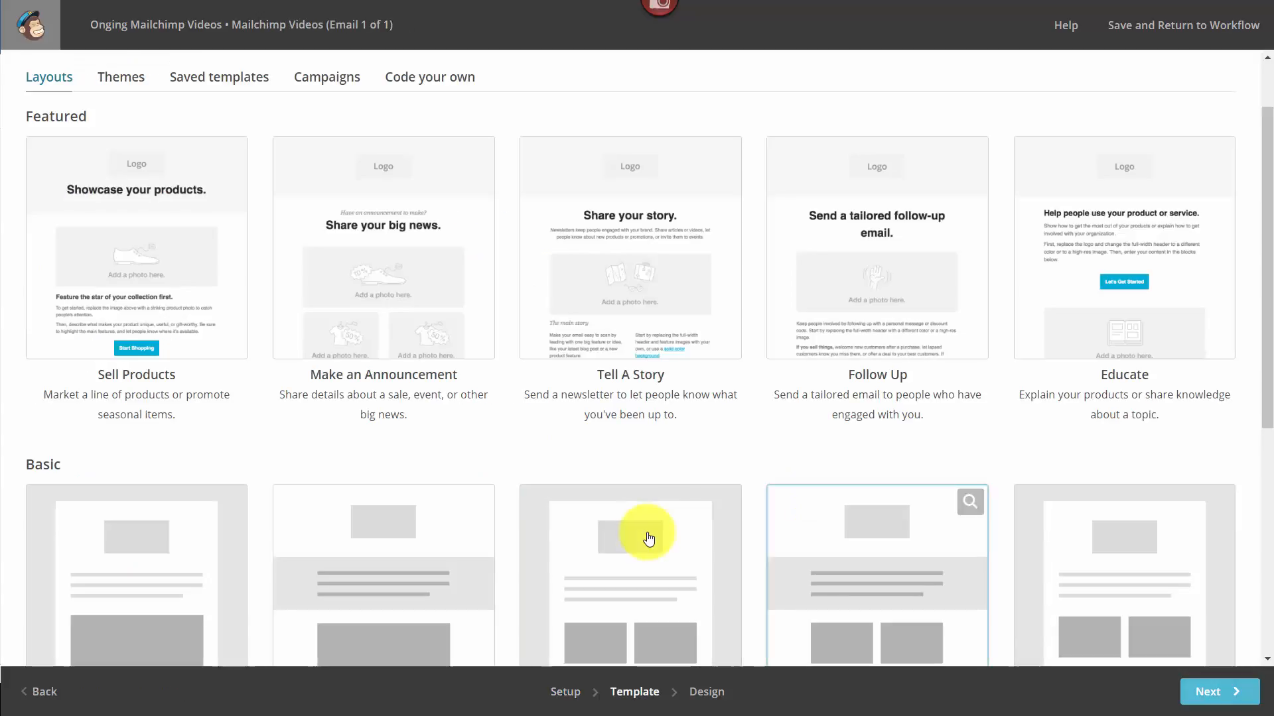
pyautogui.scroll(-1, 816, 392)
pyautogui.scroll(-6, 821, 383)
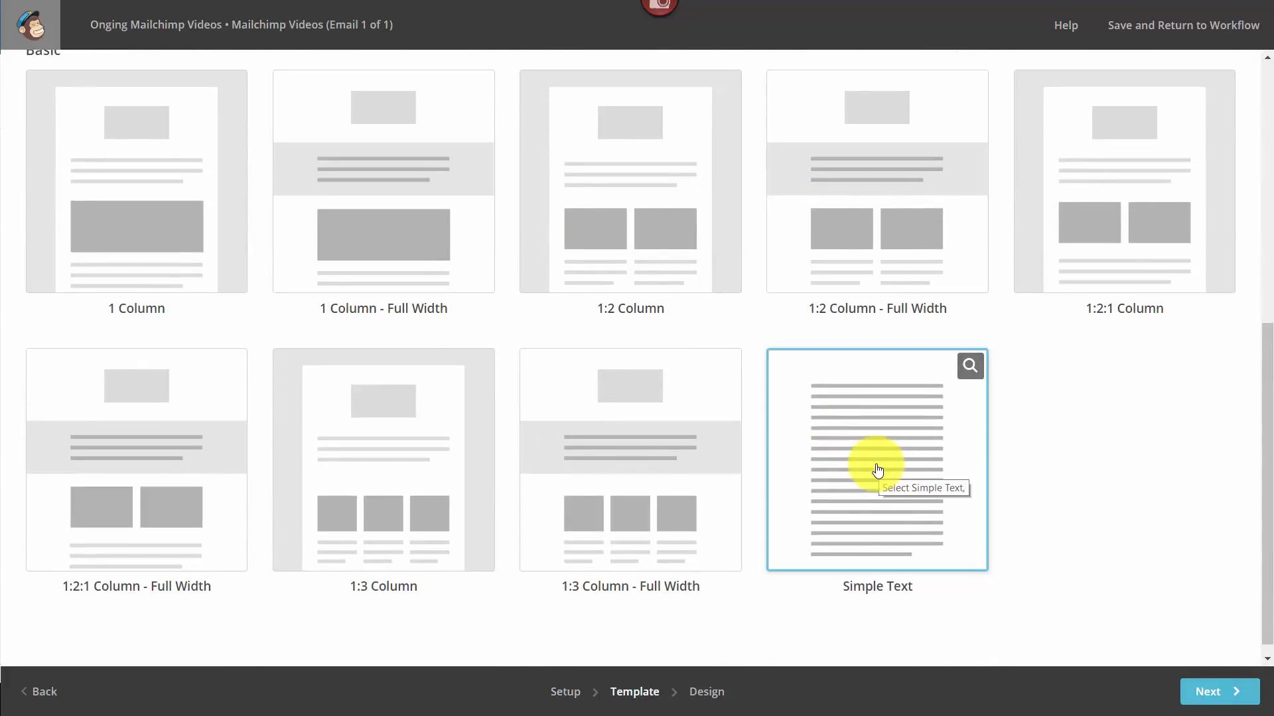
pyautogui.click(808, 583)
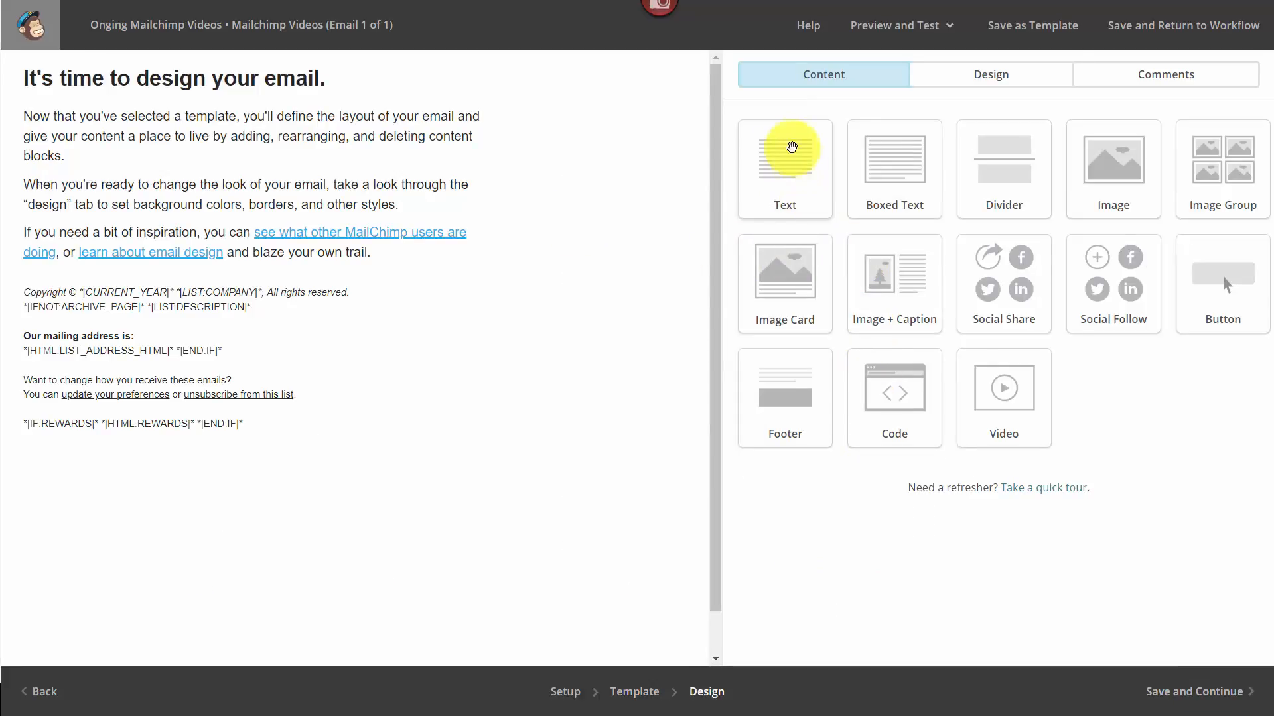
# Add a text block below the email's heading, replace its placeholder with the copied accounting article, and save the block
pyautogui.moveTo(789, 143); pyautogui.dragTo(704, 146)
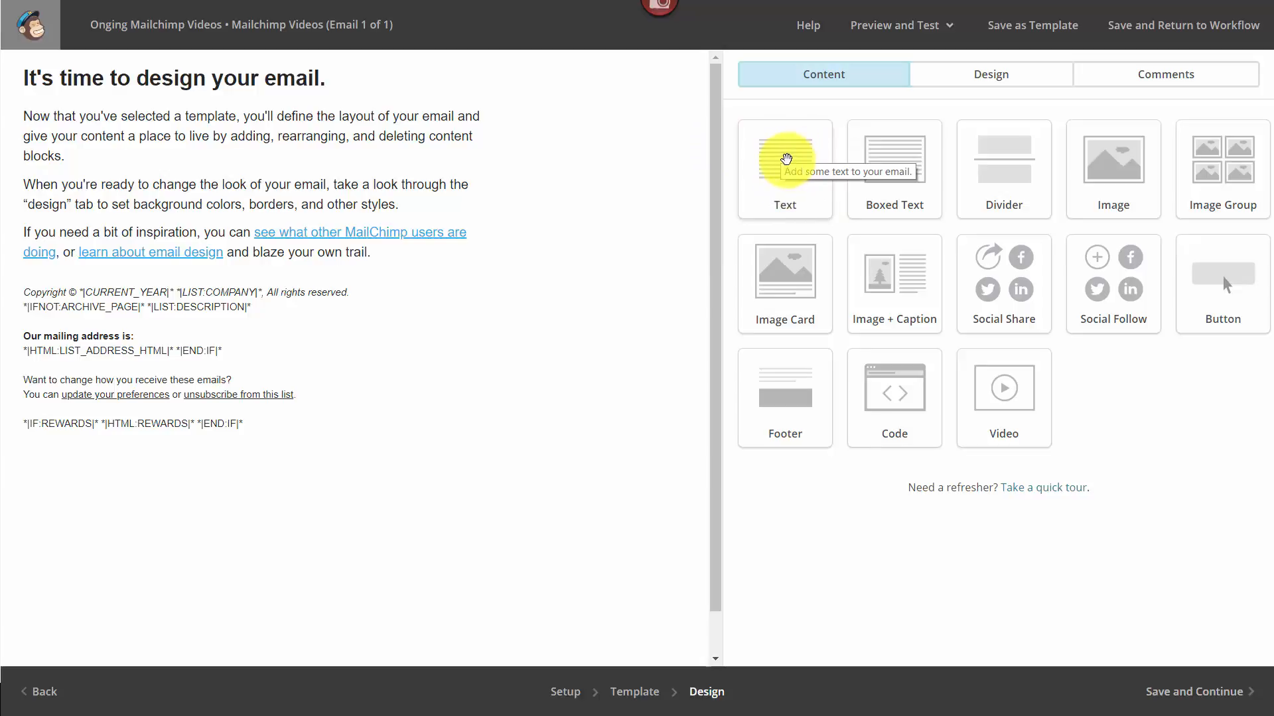
pyautogui.moveTo(786, 159); pyautogui.dragTo(321, 165)
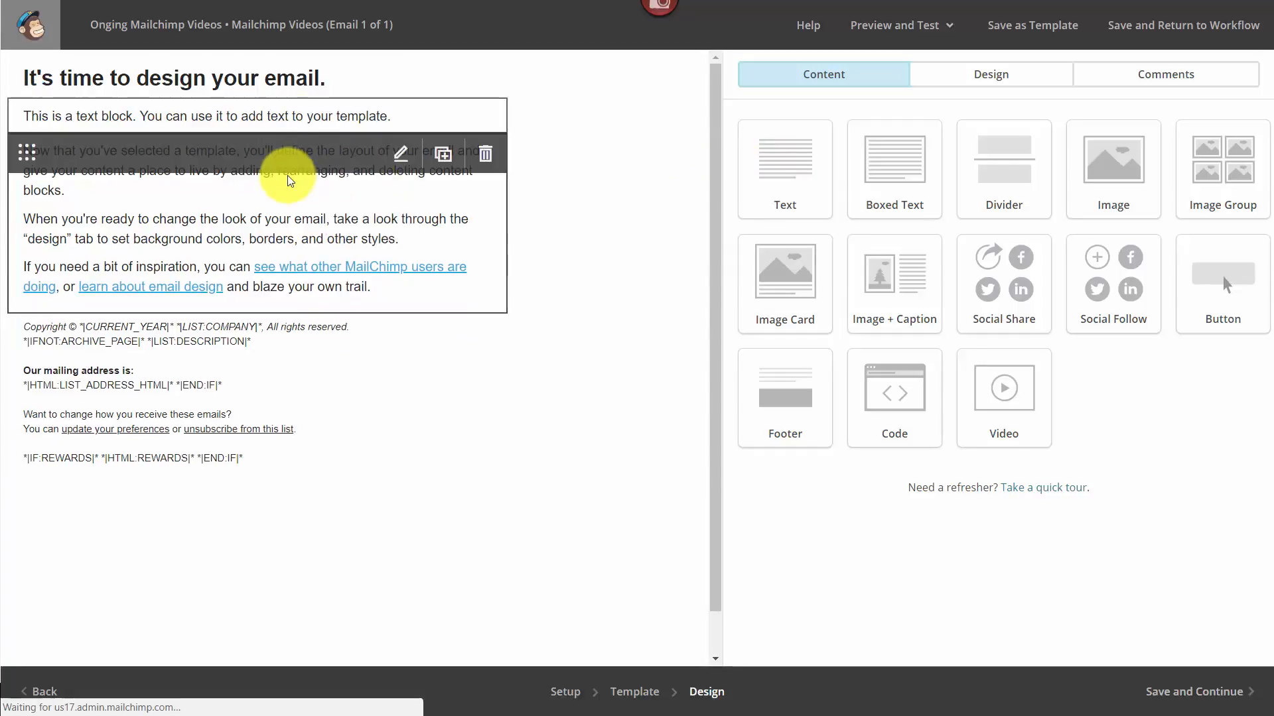
pyautogui.moveTo(741, 223); pyautogui.dragTo(937, 222)
pyautogui.moveTo(1017, 223); pyautogui.dragTo(1040, 223)
pyautogui.hotkey('ctrl', 'v')
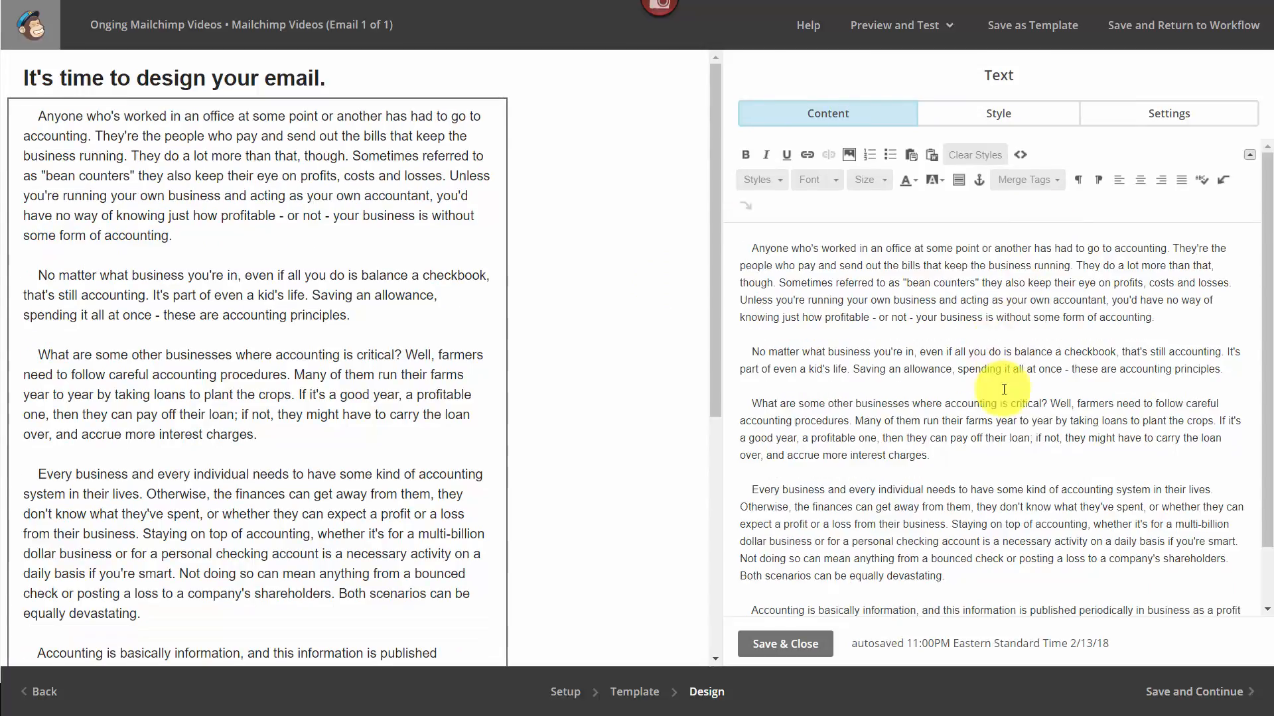
pyautogui.click(768, 647)
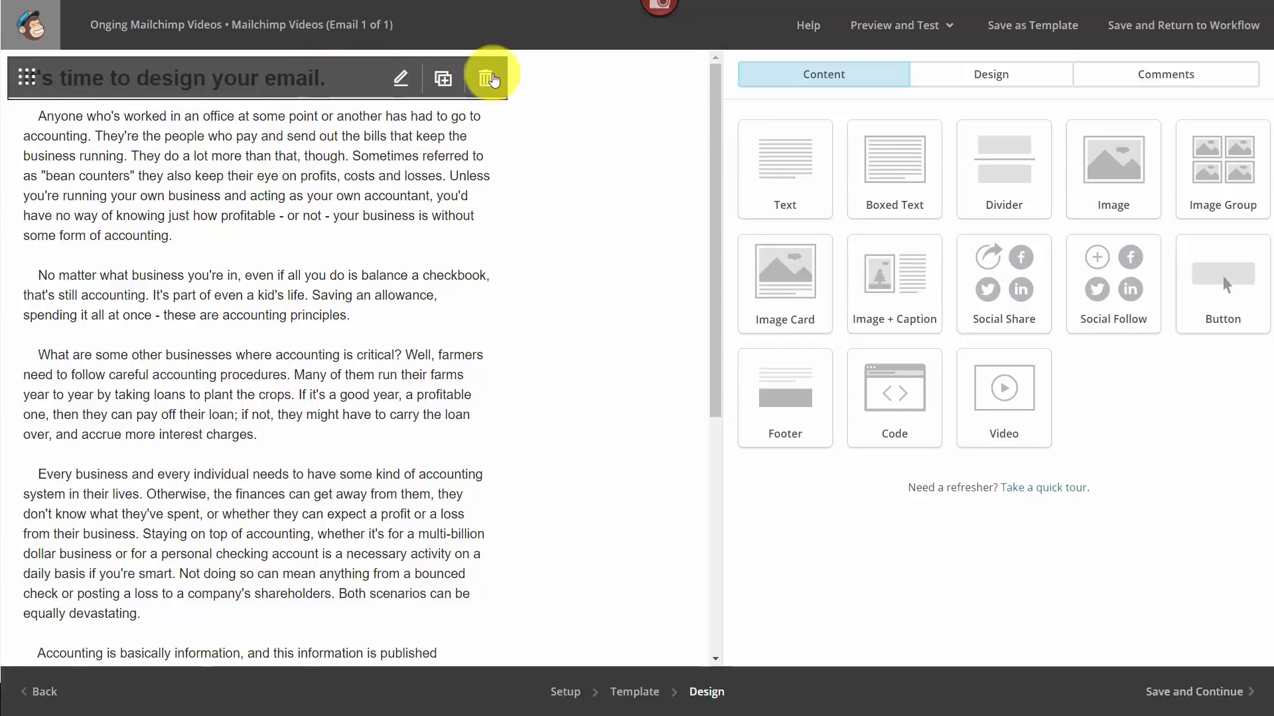
# Delete the "It's time to design your email." heading block and save the first email to the workflow
pyautogui.click(485, 80)
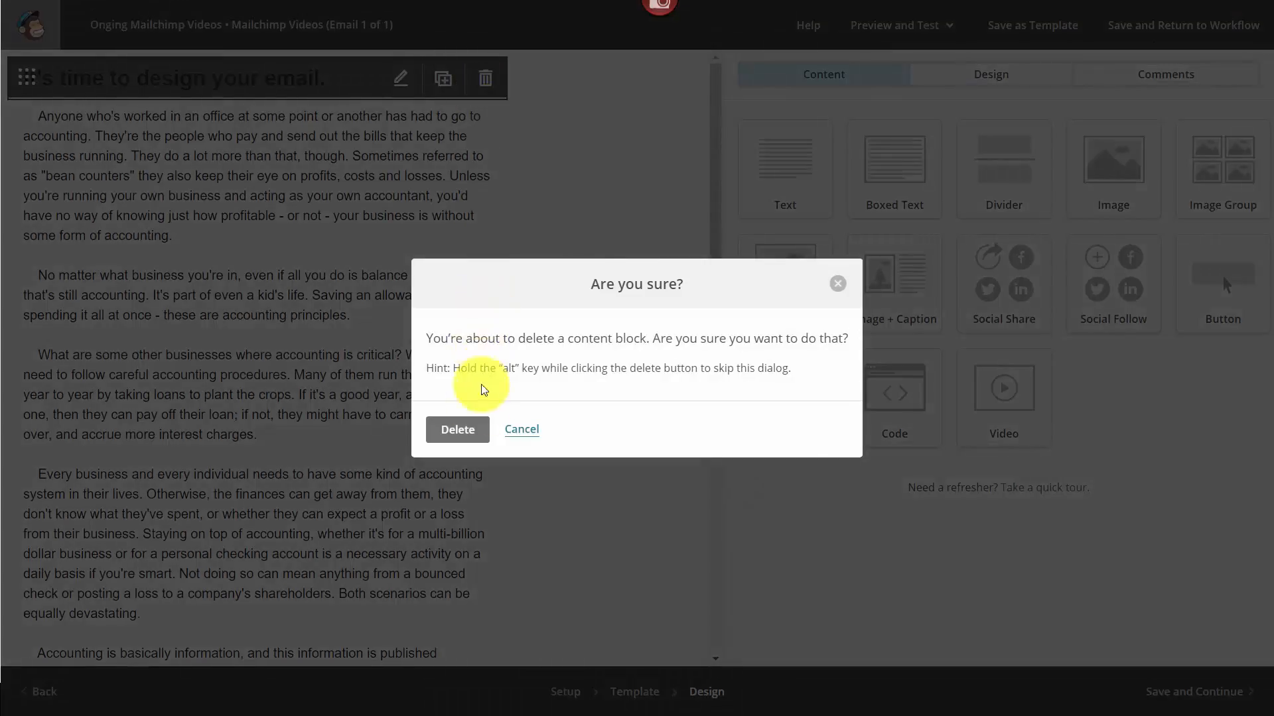
pyautogui.click(463, 430)
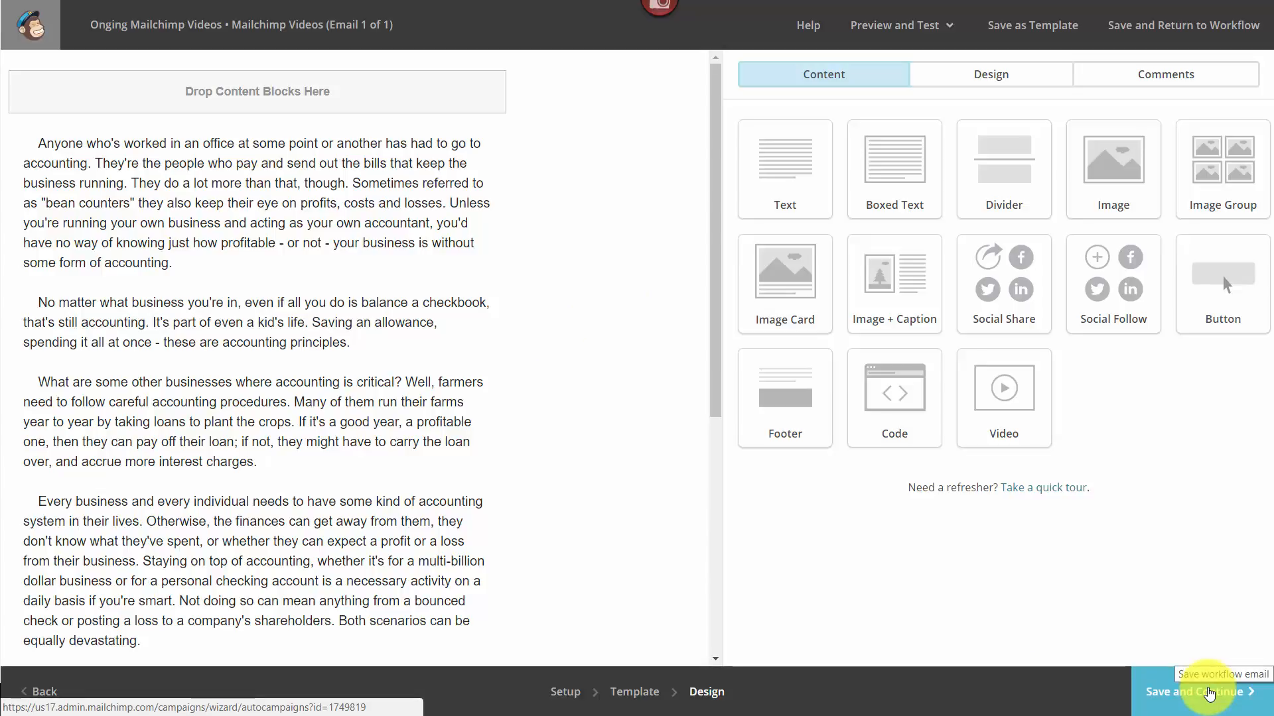
pyautogui.click(1209, 693)
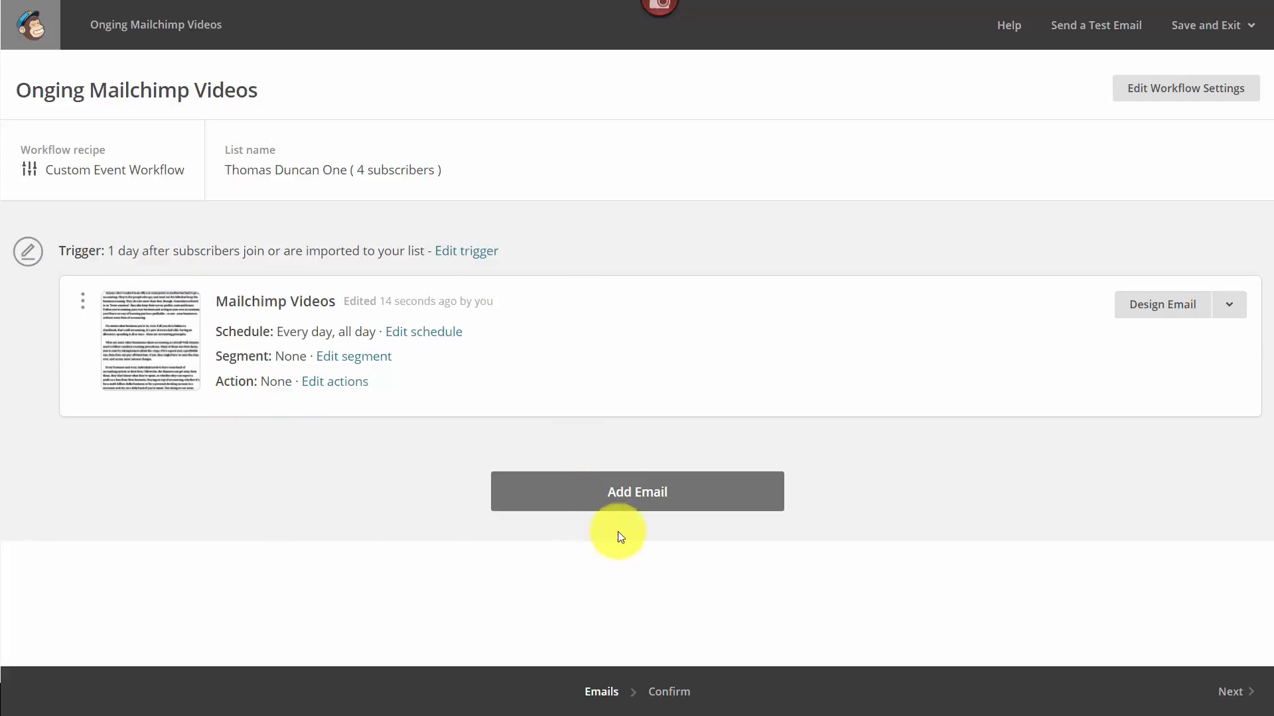
# Add a second workflow email named "Mailchimp Videos" with subject "Video Two", preview text "Start Using Mailchimp" and the Simple Text layout
pyautogui.click(632, 502)
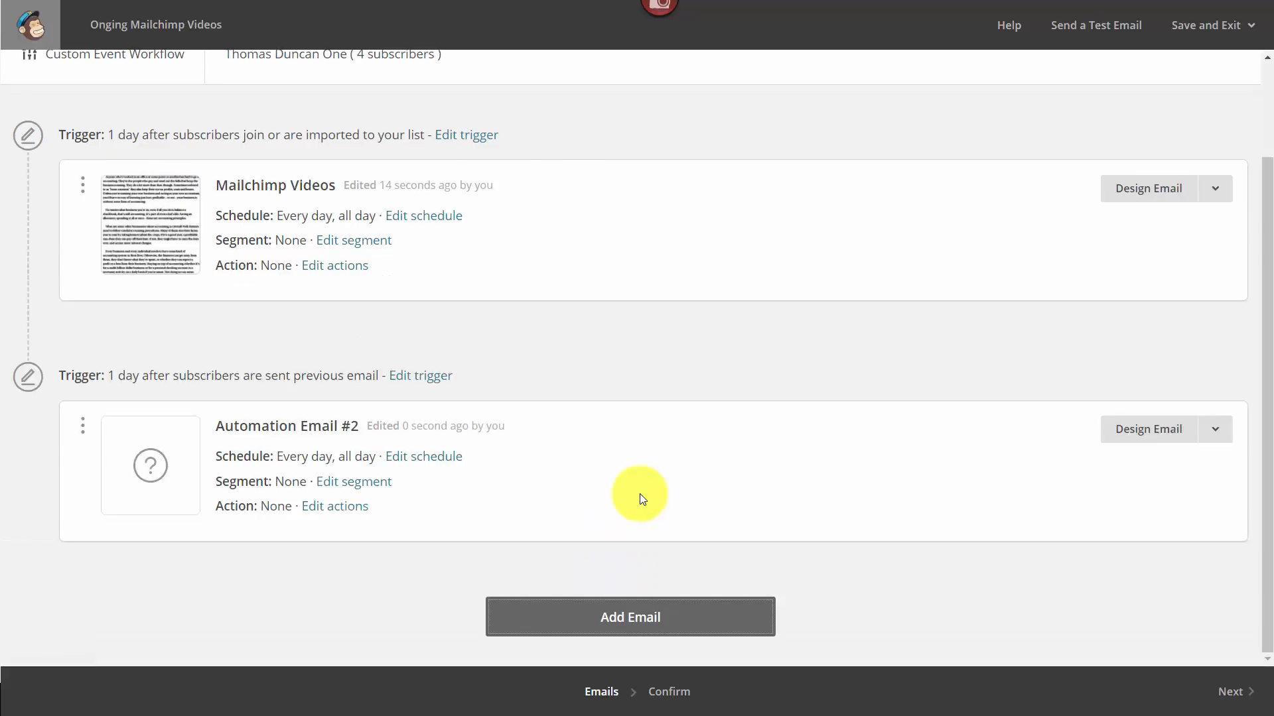
pyautogui.click(1143, 438)
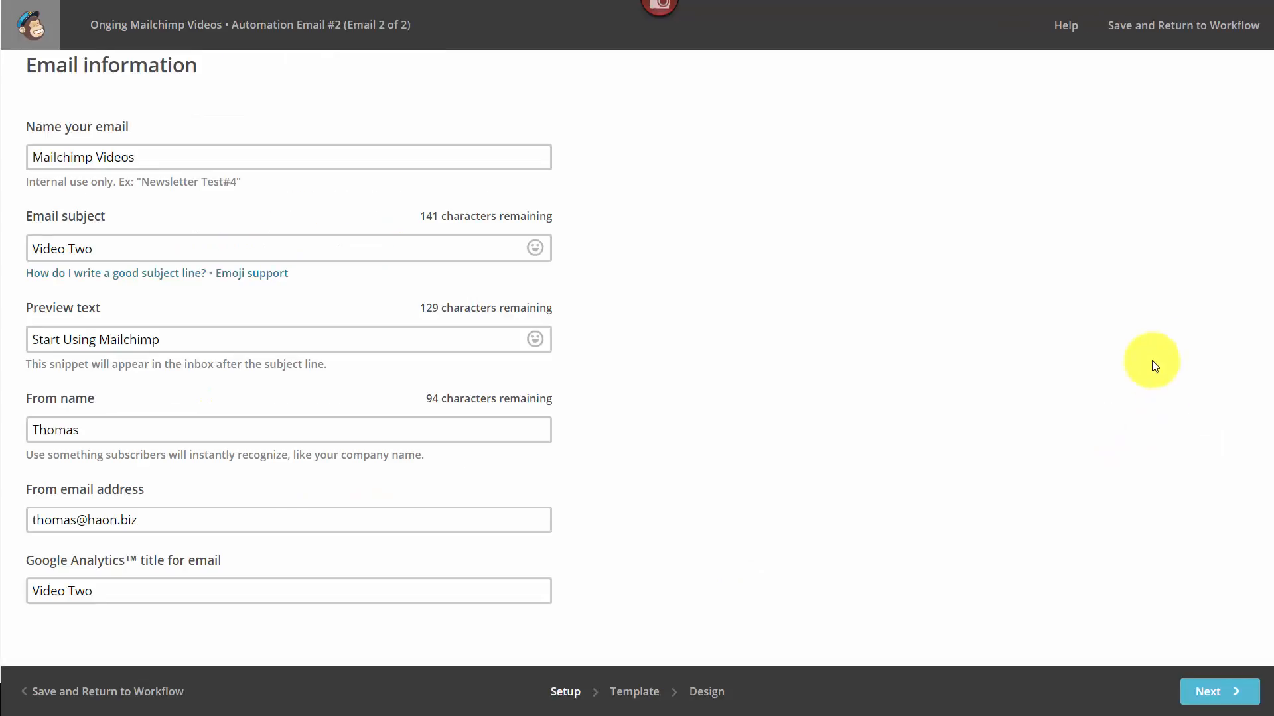
pyautogui.click(1199, 698)
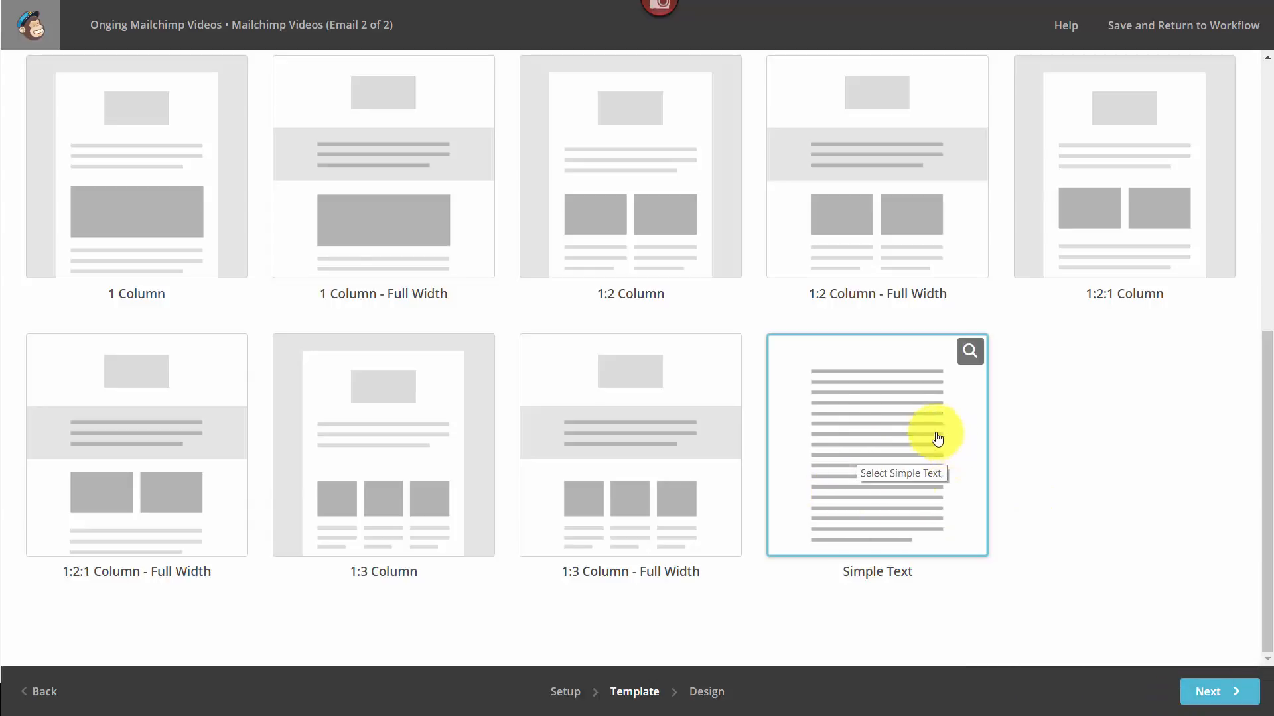
pyautogui.click(868, 438)
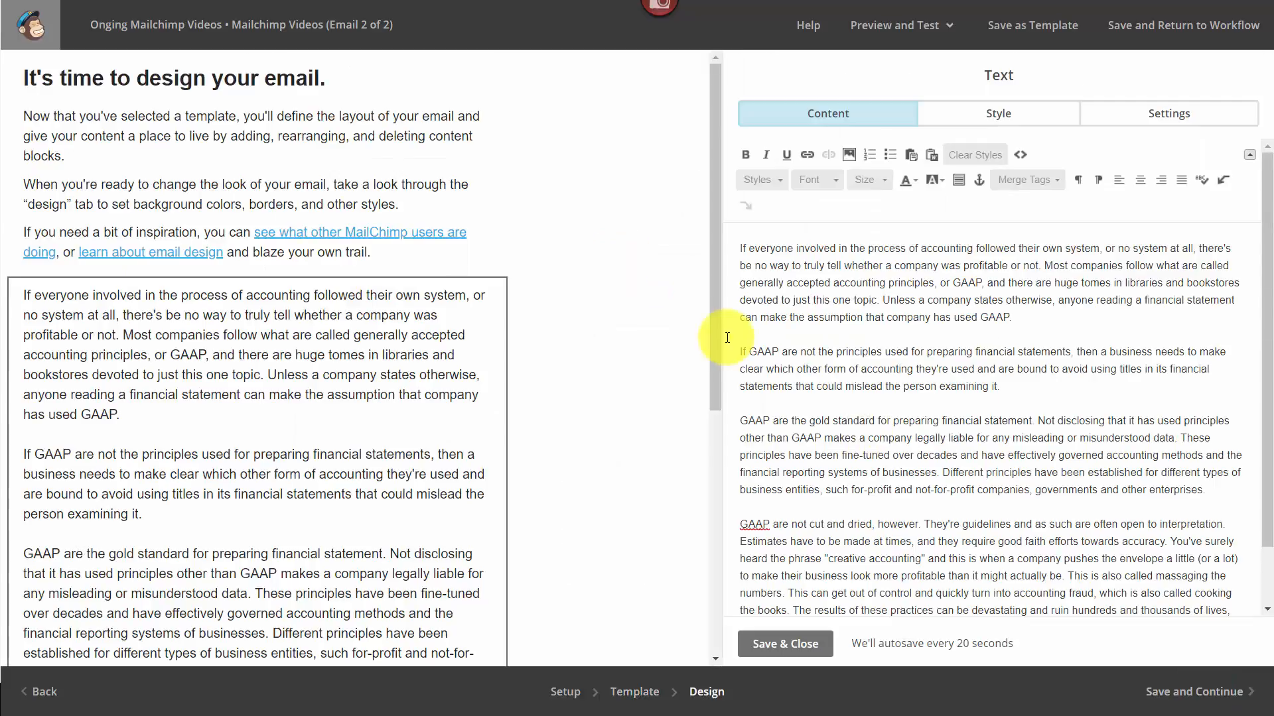
# Delete the introductory paragraphs block and the footer block from the second email, and save its GAAP text block and the email
pyautogui.moveTo(441, 119)
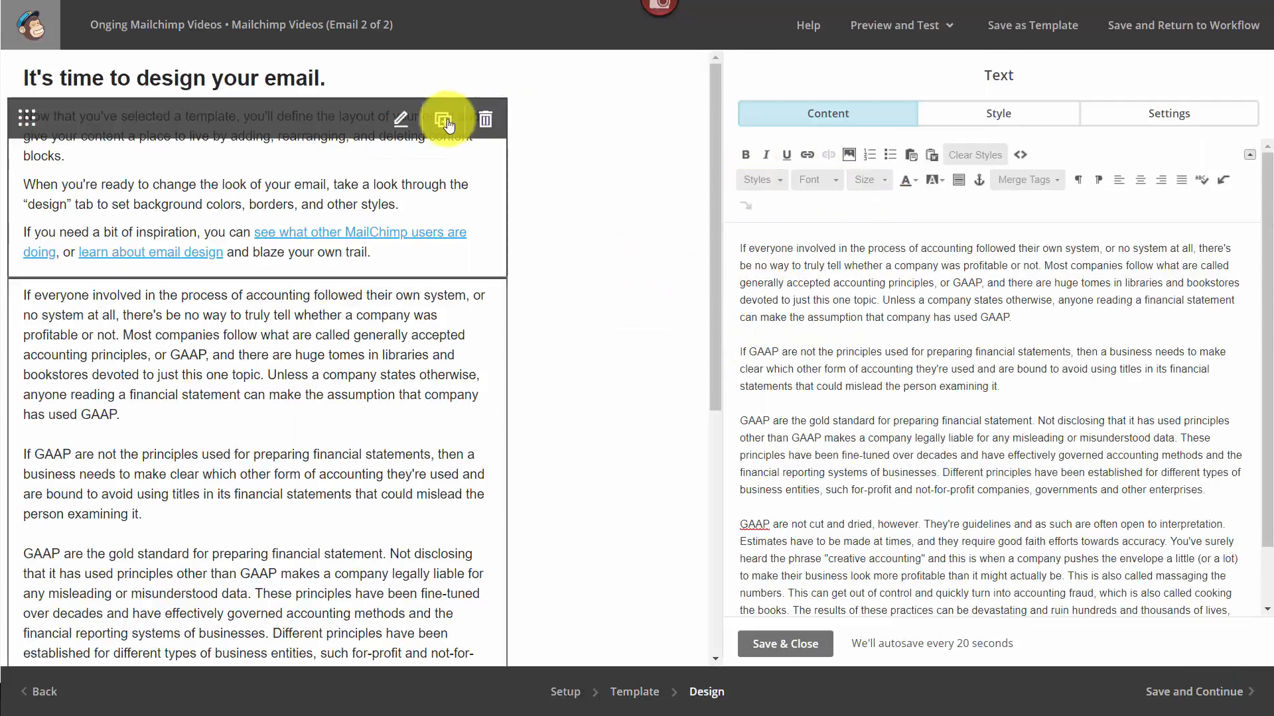
pyautogui.click(486, 121)
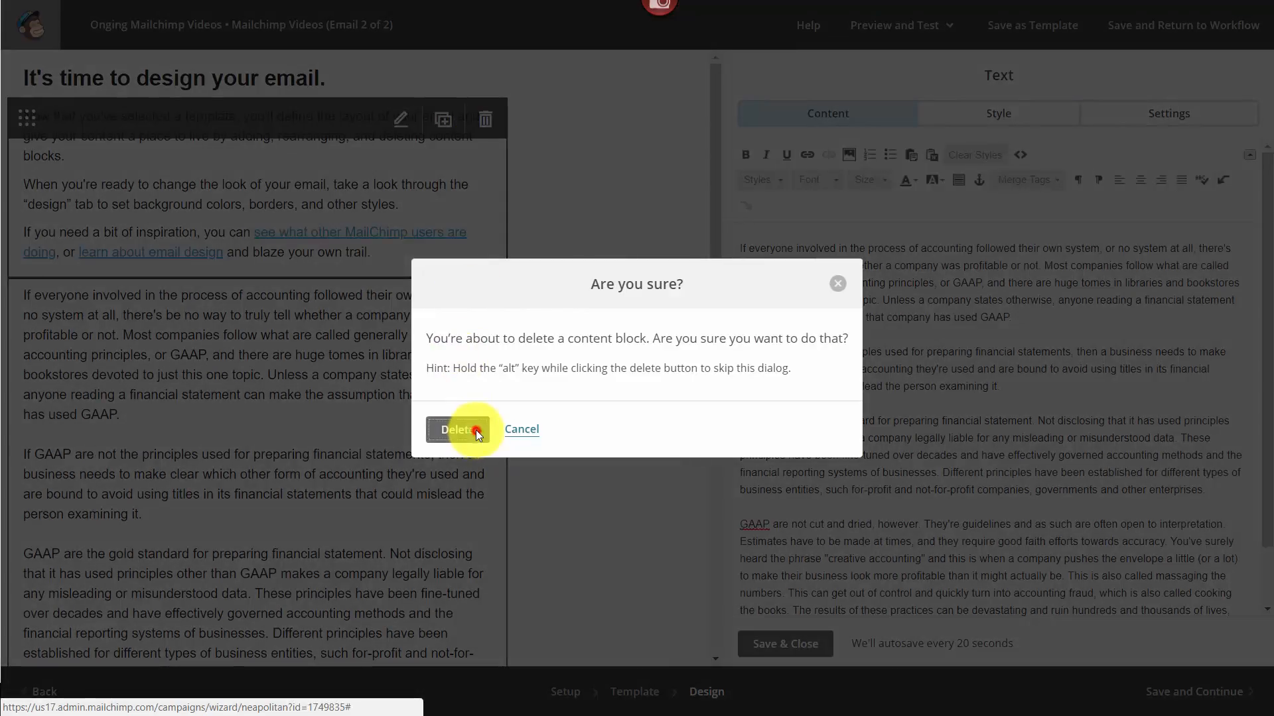
pyautogui.click(476, 429)
pyautogui.scroll(-5, 500, 412)
pyautogui.moveTo(432, 389)
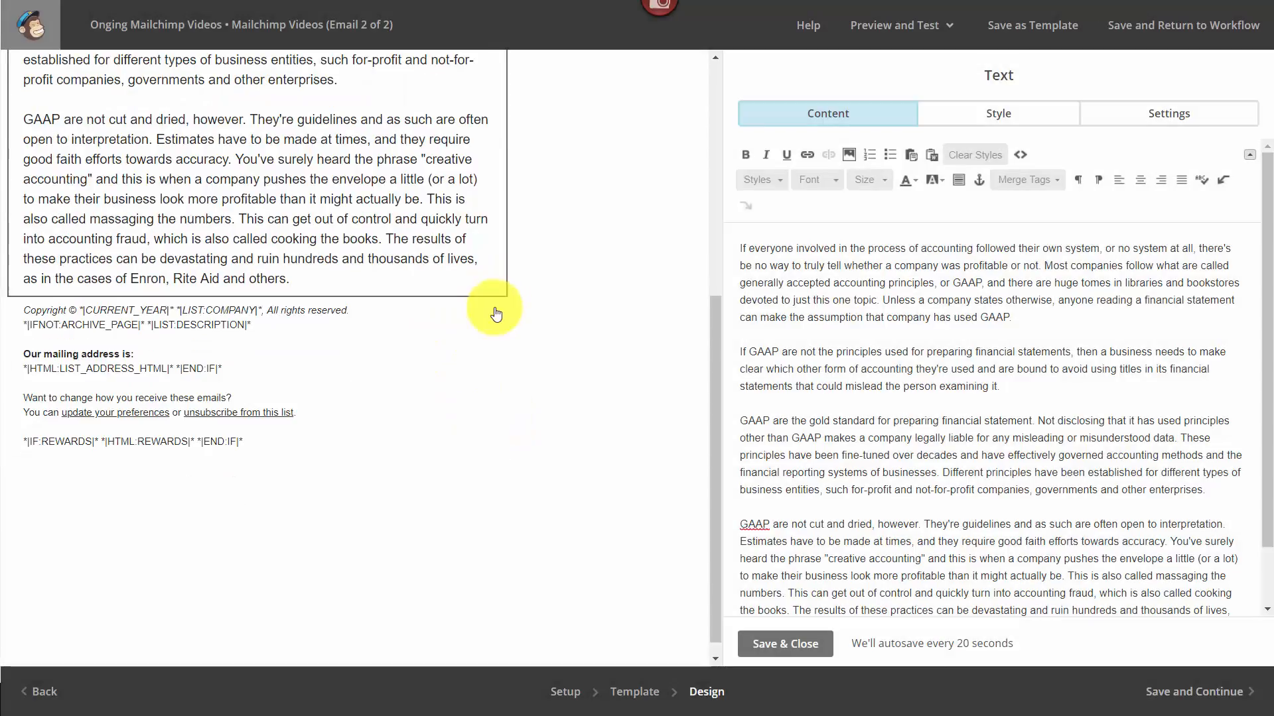
pyautogui.click(485, 321)
pyautogui.click(444, 433)
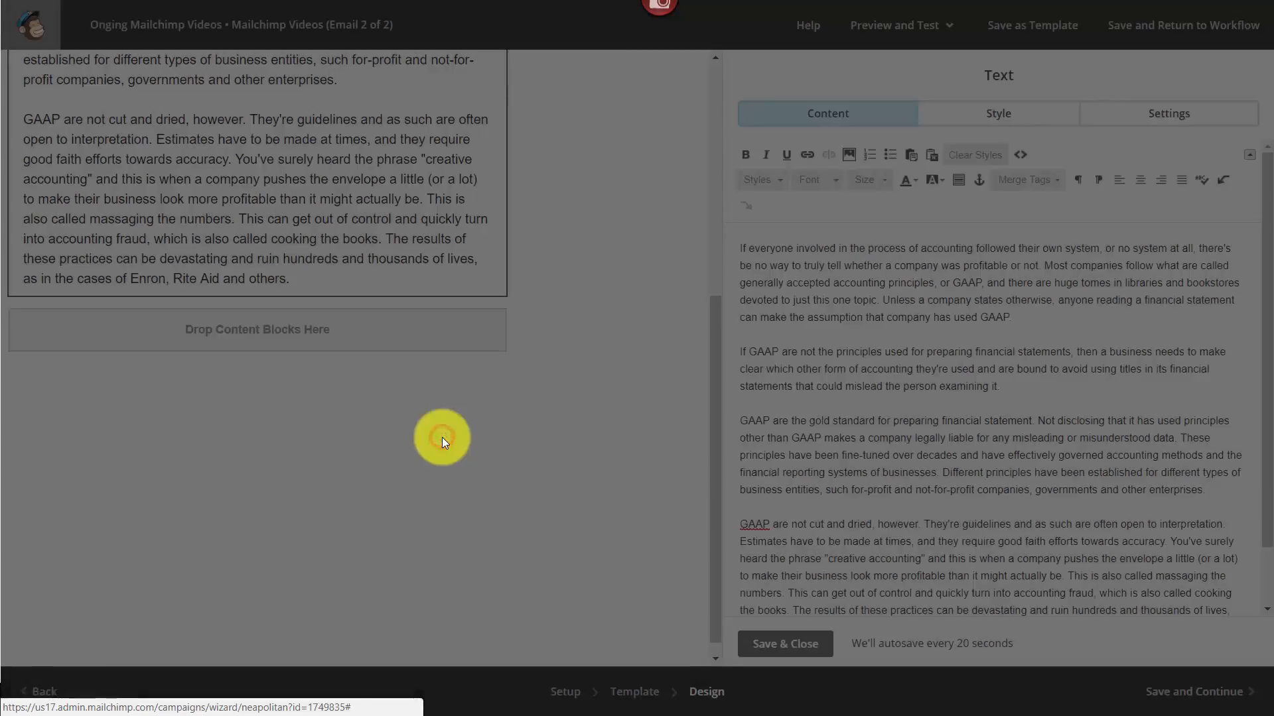
pyautogui.scroll(-4, 441, 431)
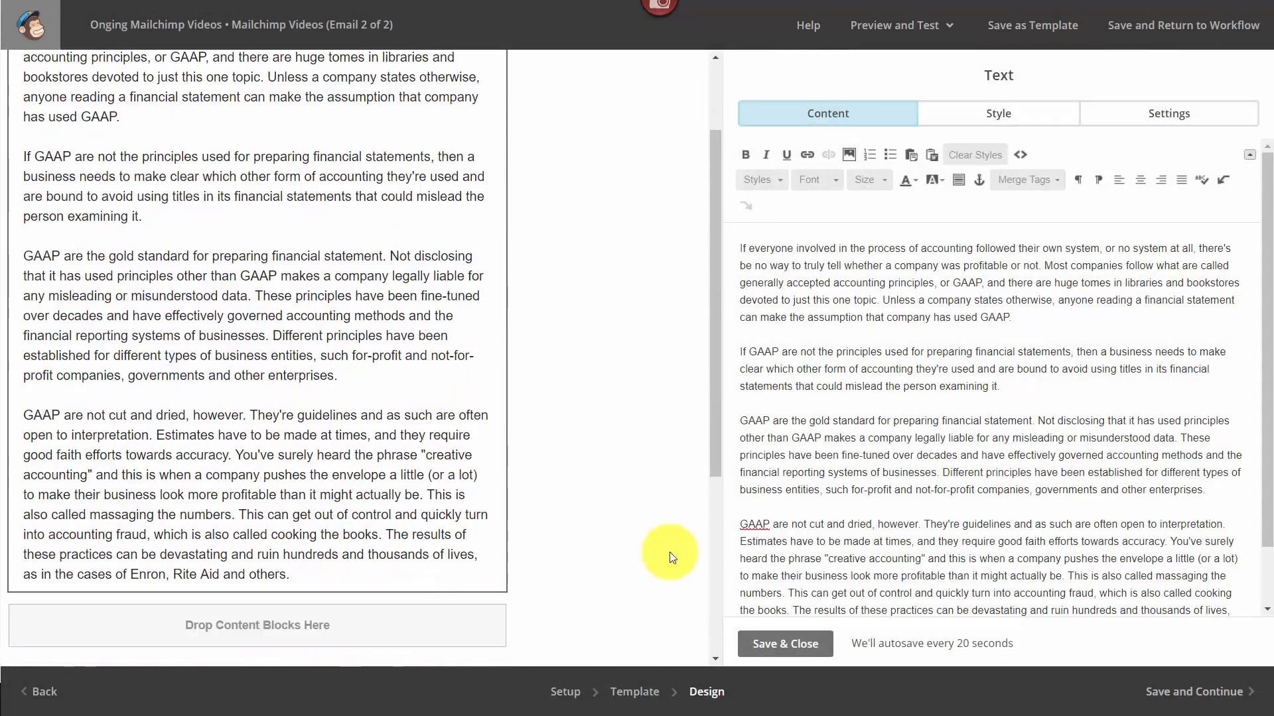
pyautogui.click(787, 647)
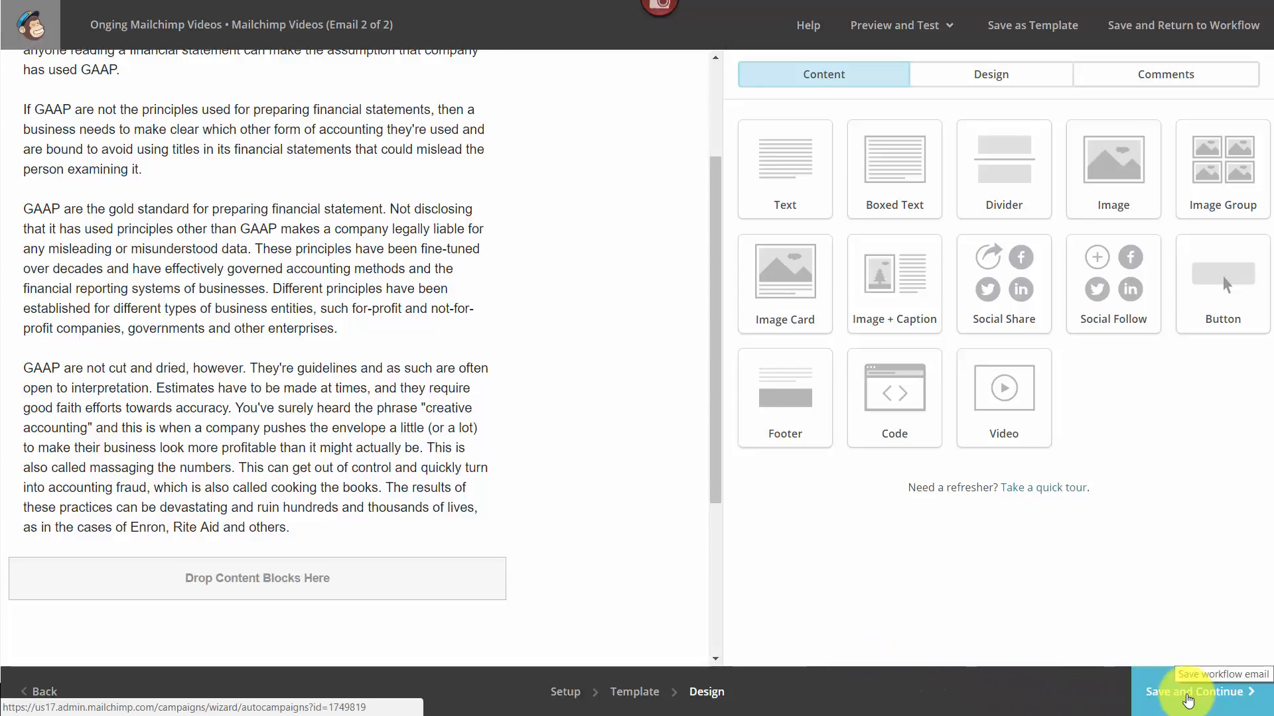
pyautogui.click(1187, 696)
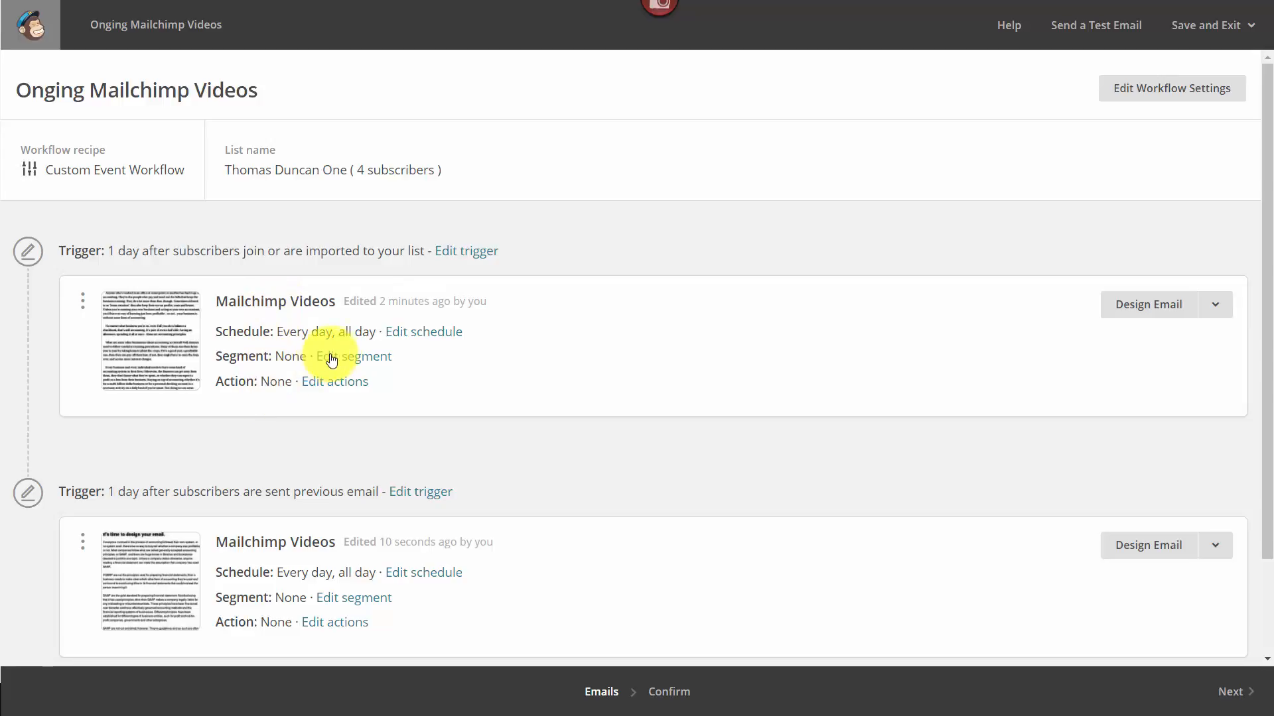
# Review the first email's schedule options for sending days and times, including Send at and Only send between, without saving changes
pyautogui.click(409, 335)
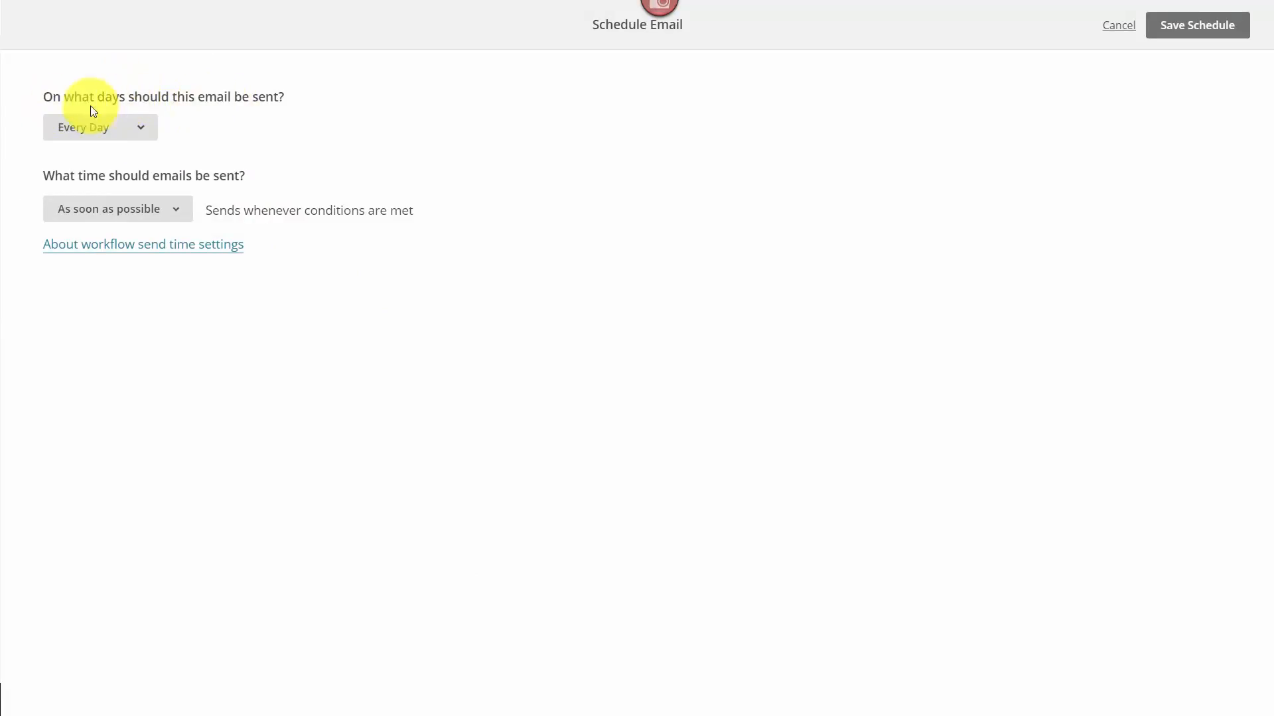
pyautogui.click(138, 129)
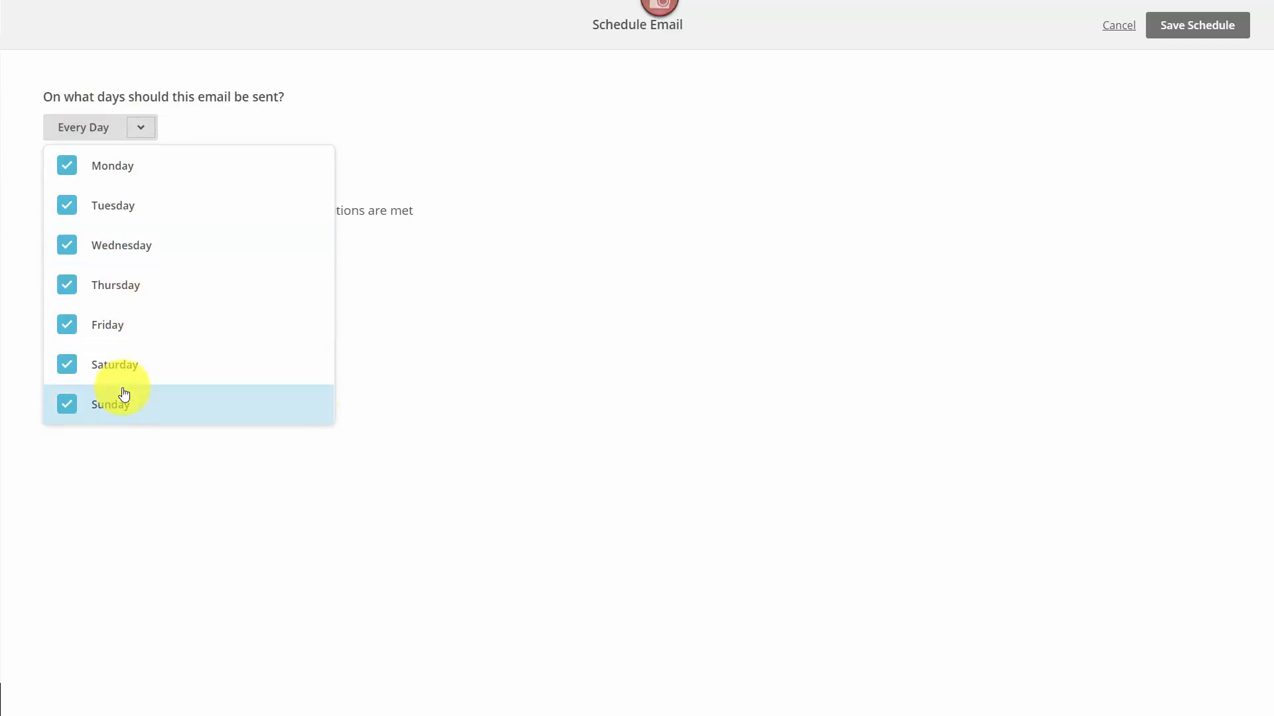
pyautogui.click(506, 365)
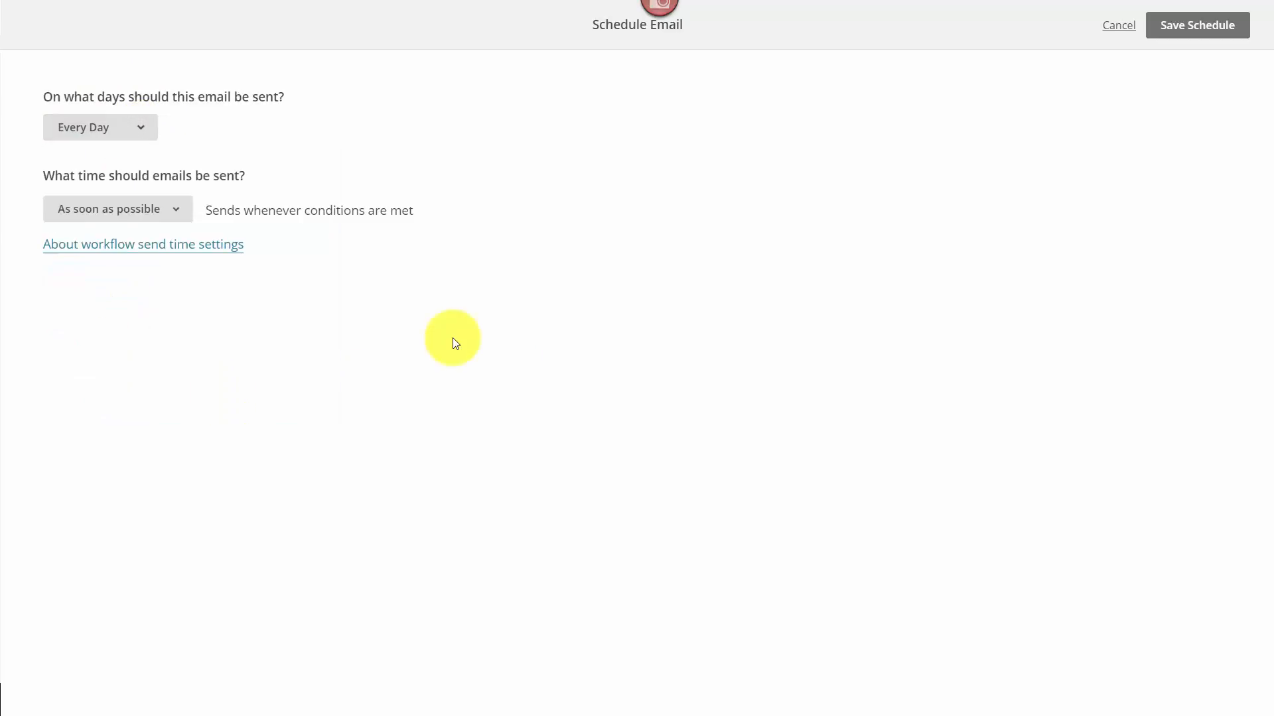
pyautogui.click(178, 210)
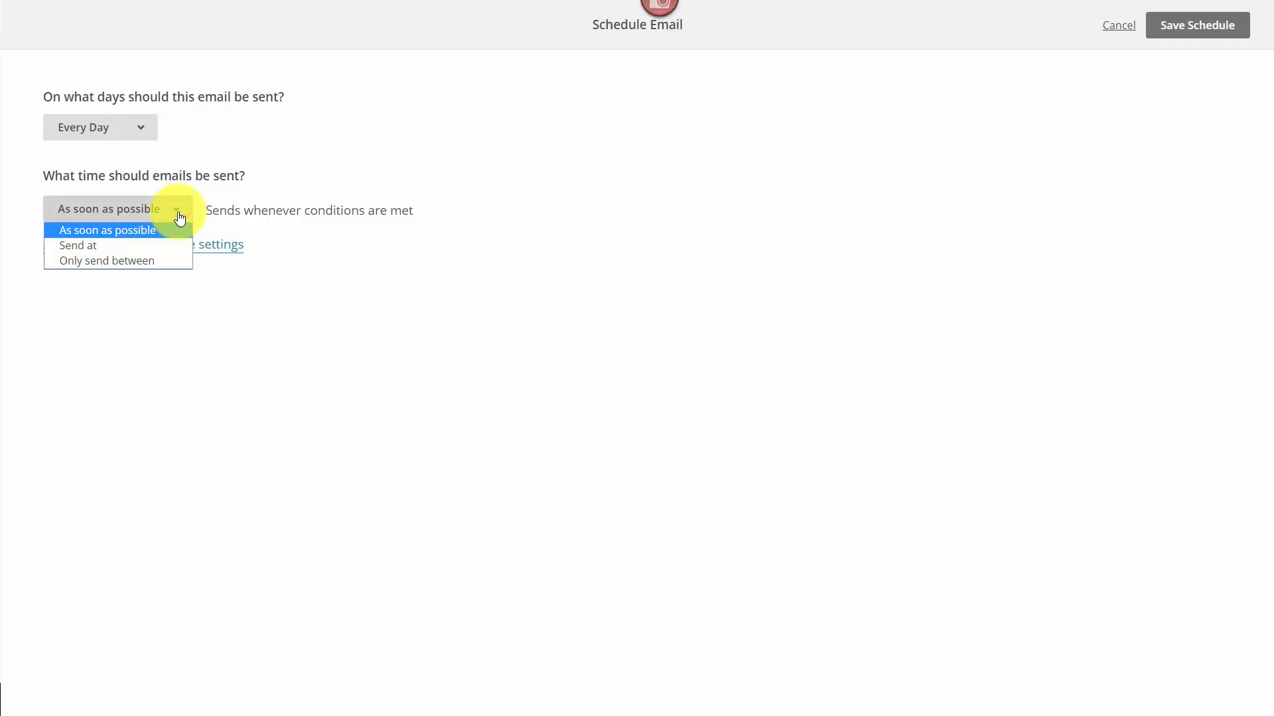
pyautogui.click(153, 246)
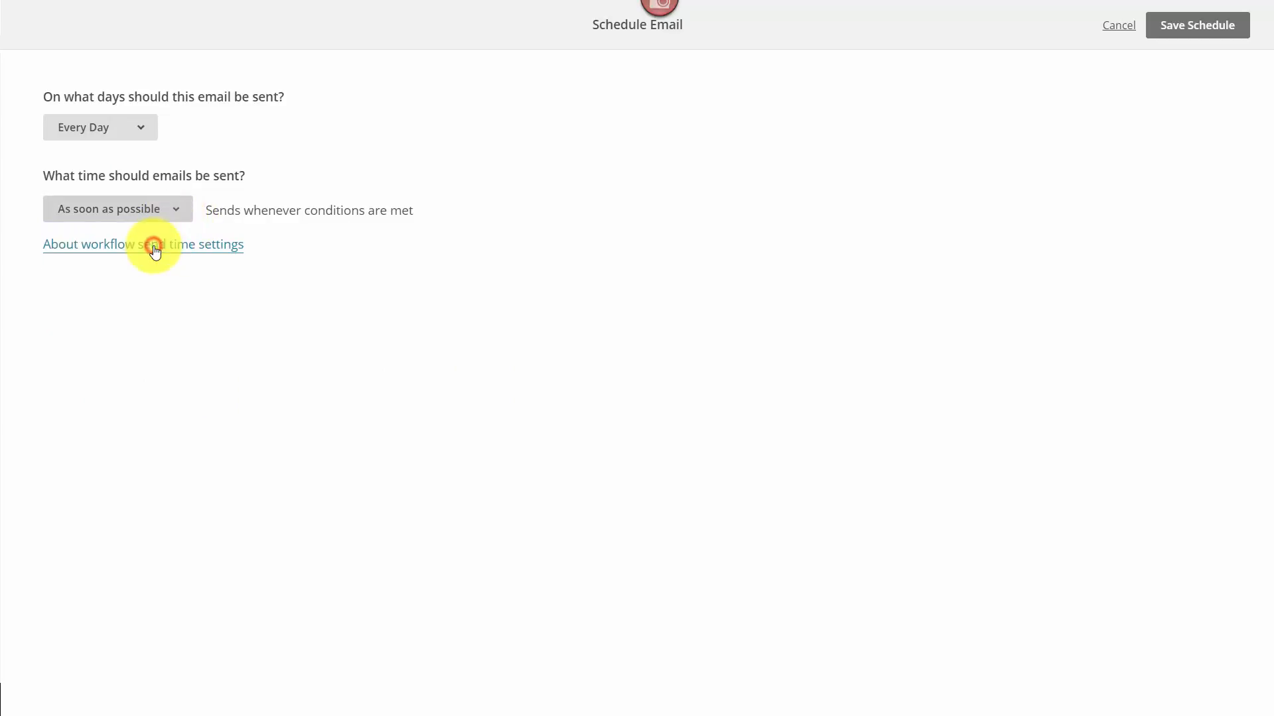
pyautogui.click(173, 211)
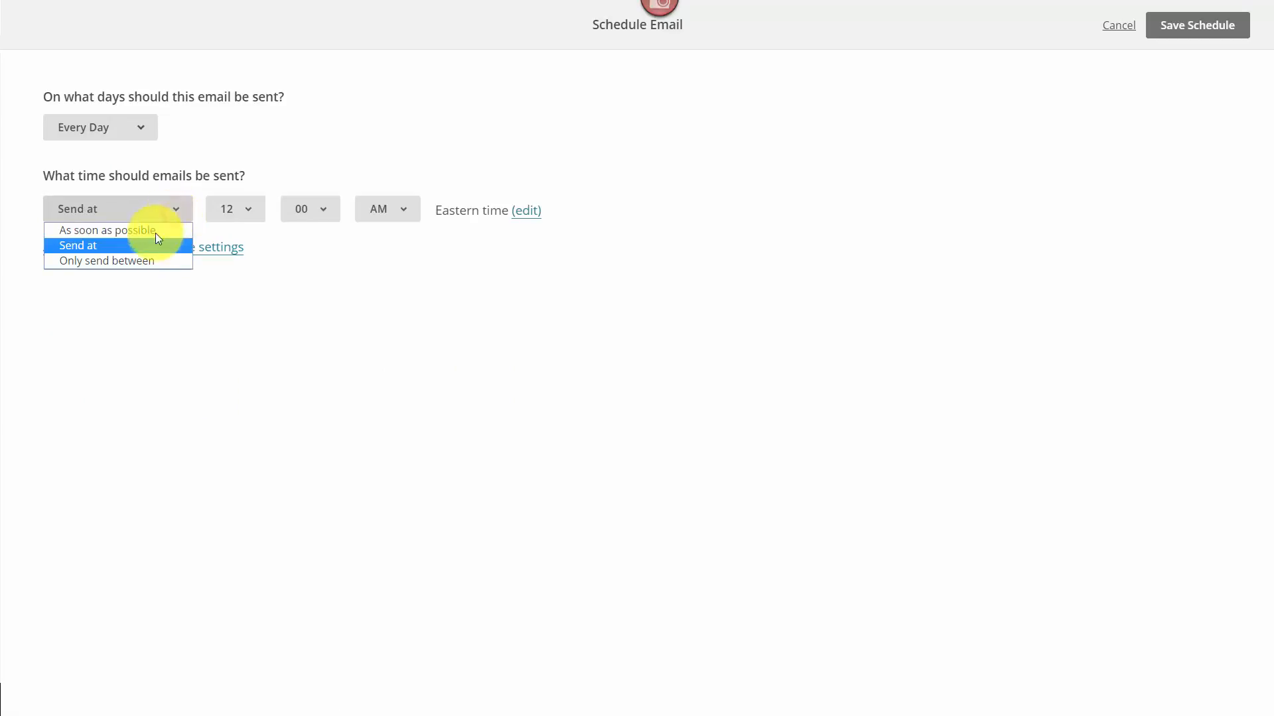
pyautogui.click(144, 259)
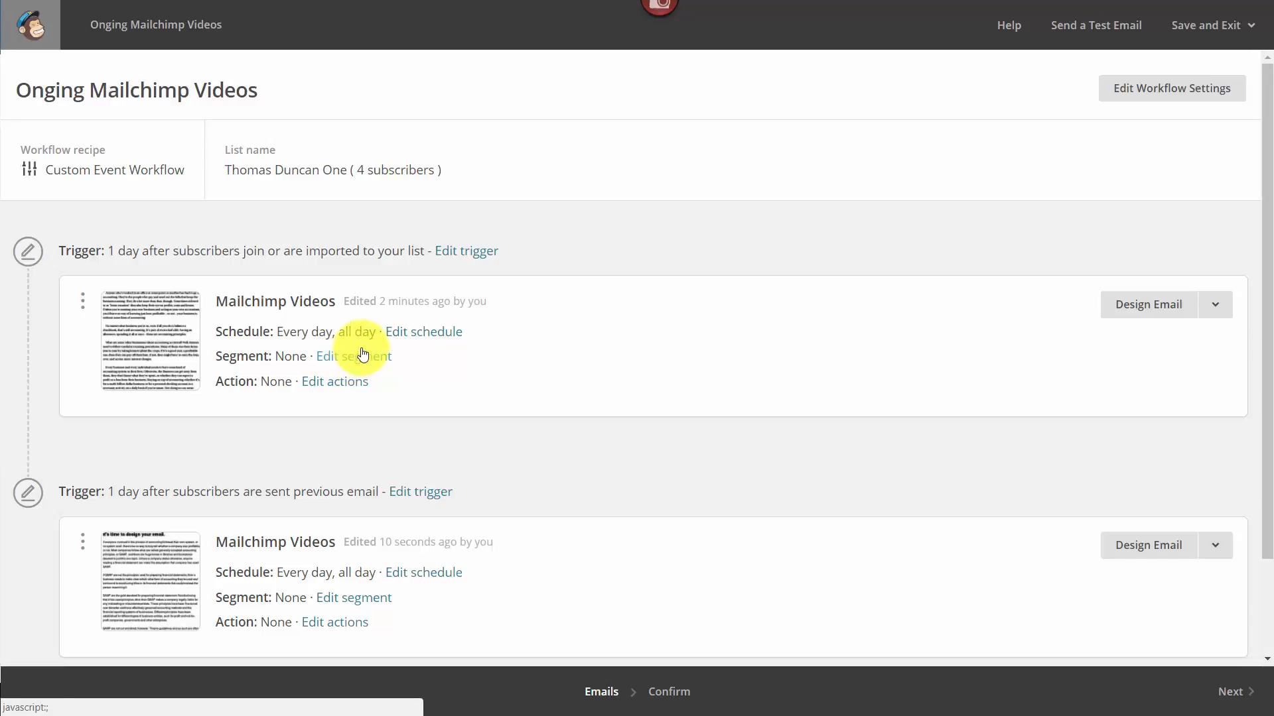
# Open the first email's action settings and enable the post-sending list action
pyautogui.click(330, 385)
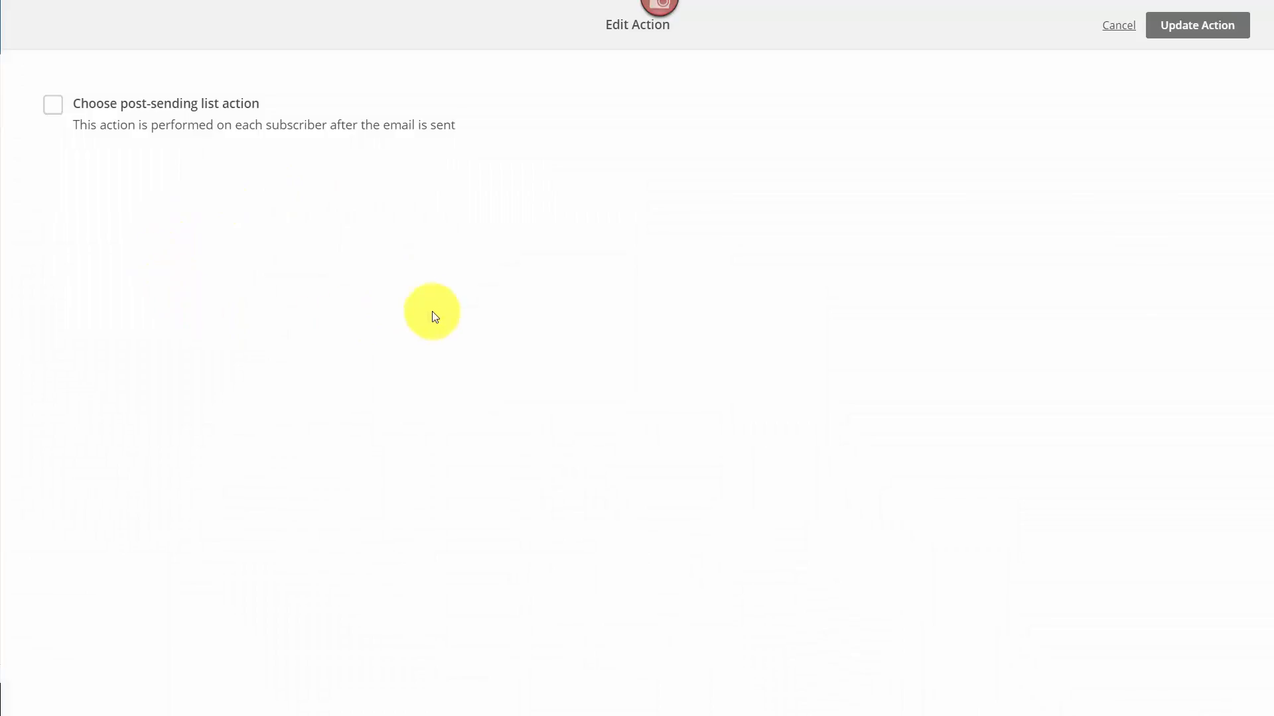
pyautogui.click(53, 105)
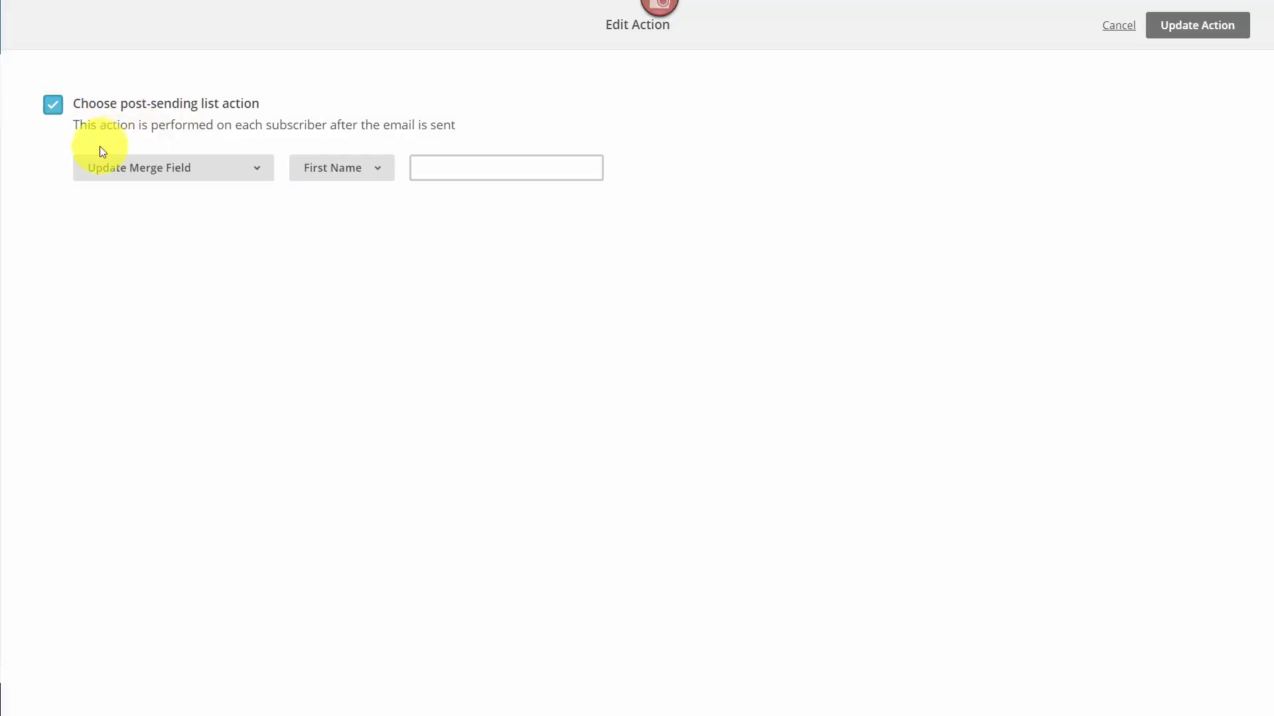